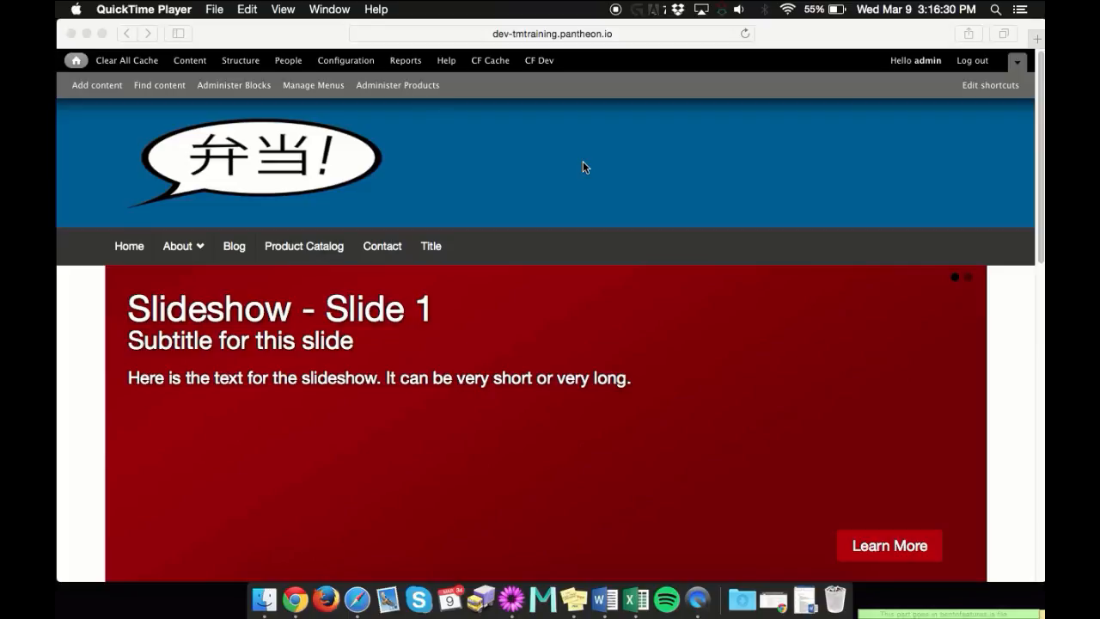
- Start a new Event content item and title it "Test Event"
{"action": "left_click", "coordinate": [567, 161]}
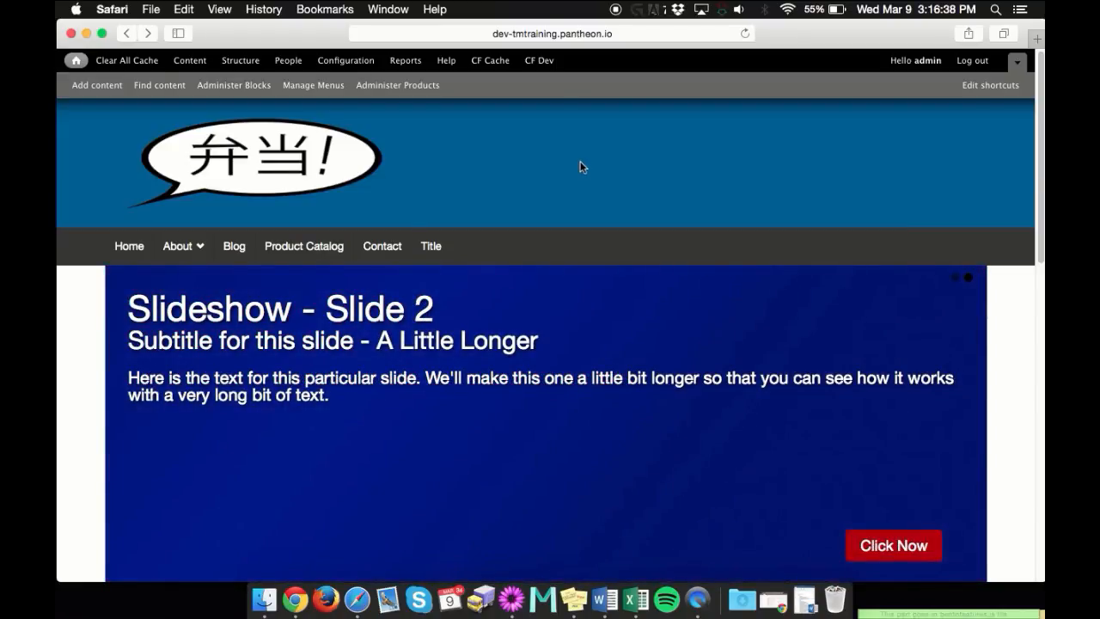
{"action": "left_click", "coordinate": [86, 93]}
{"action": "scroll", "coordinate": [180, 250], "scroll_direction": "down", "scroll_amount": 2}
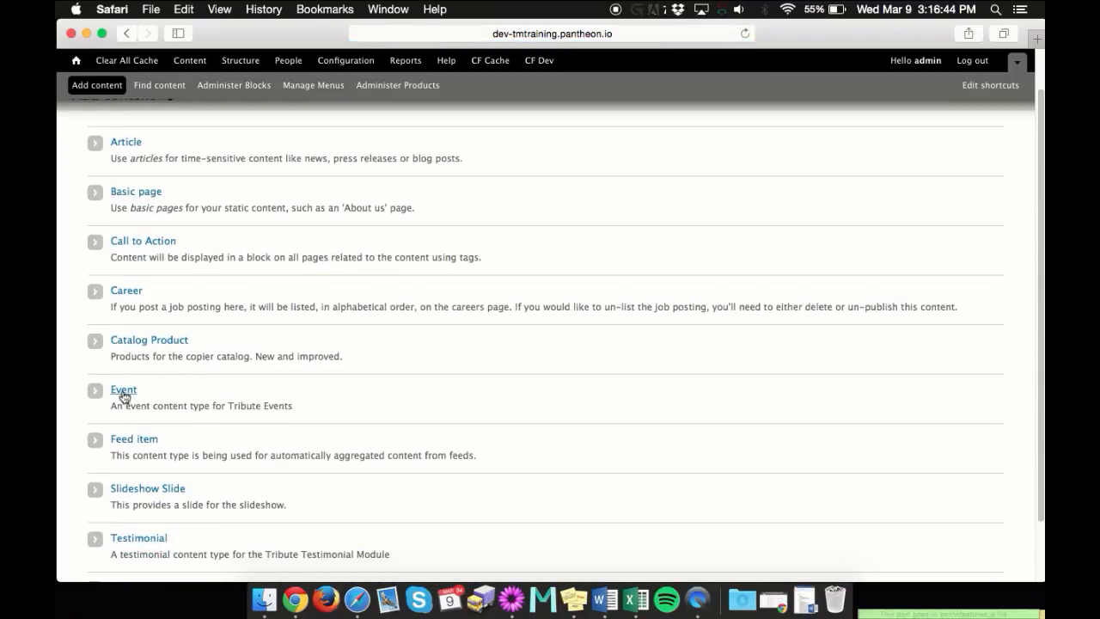
{"action": "left_click", "coordinate": [123, 393]}
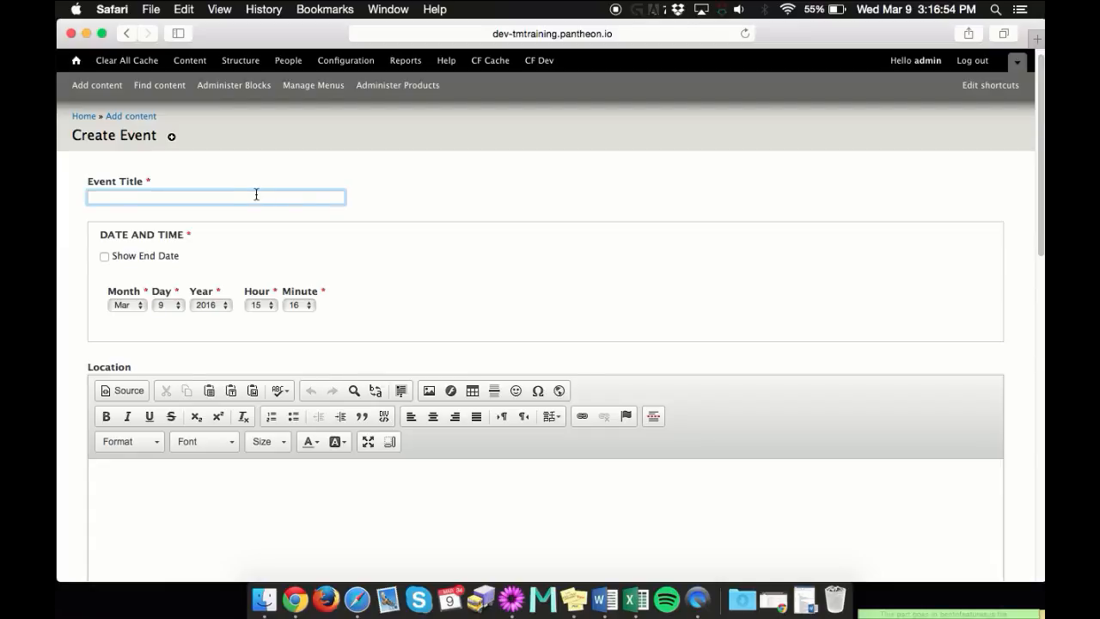
{"action": "type", "text": "Test Event"}
{"action": "left_click", "coordinate": [469, 244]}
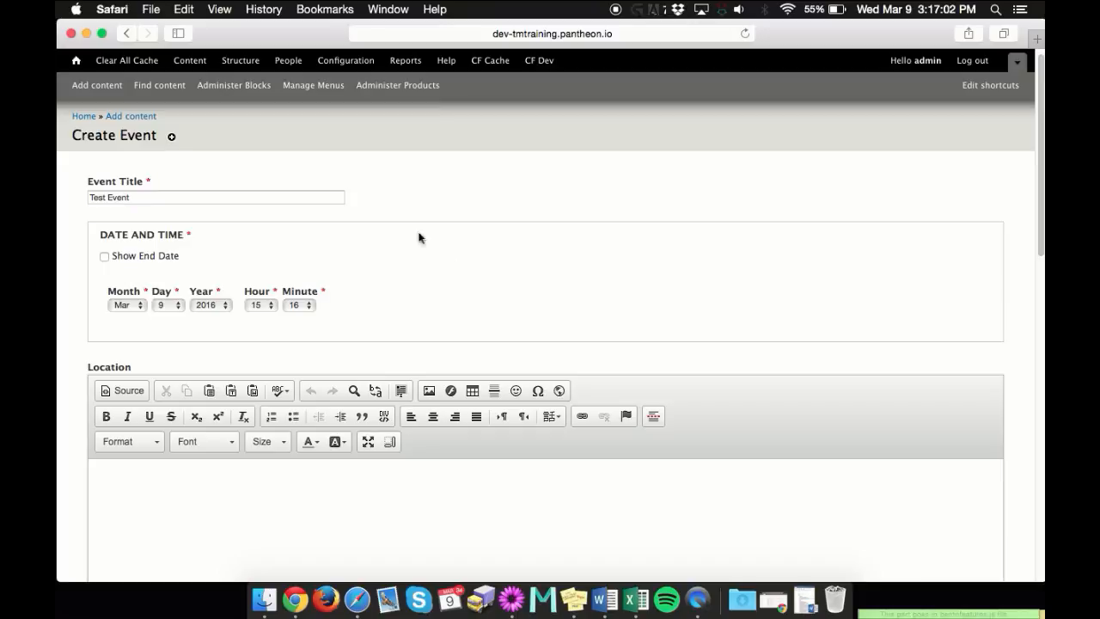
- Enable the end date for the event and set its start to March 10, 2016 at 12:00
{"action": "scroll", "coordinate": [203, 239], "scroll_direction": "down", "scroll_amount": 1}
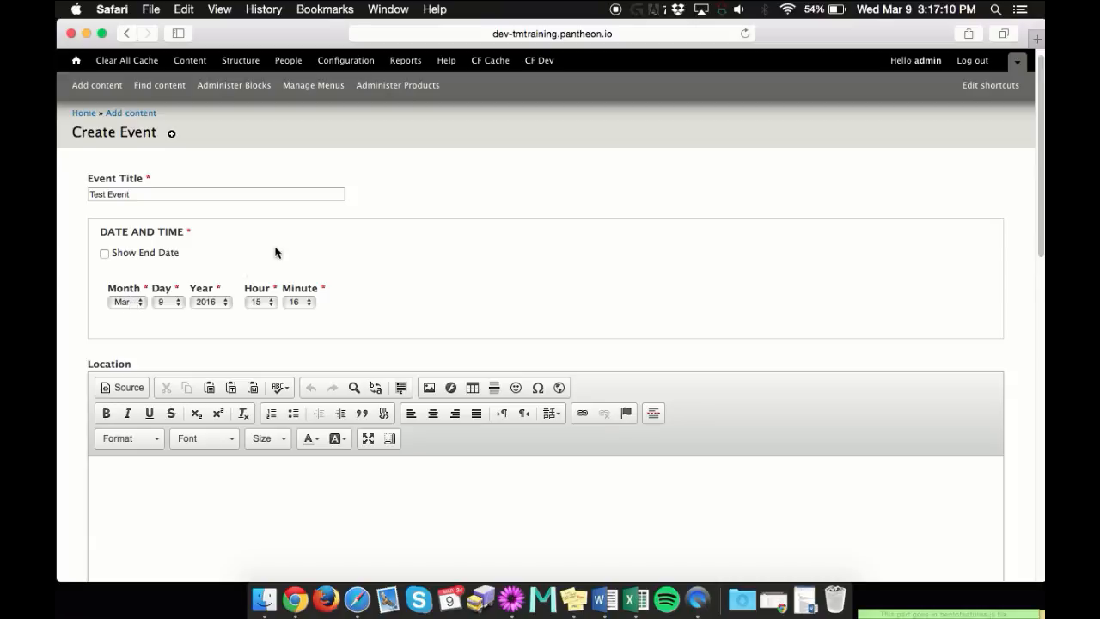
{"action": "left_click", "coordinate": [104, 254]}
{"action": "scroll", "coordinate": [466, 311], "scroll_direction": "down", "scroll_amount": 1}
{"action": "scroll", "coordinate": [466, 310], "scroll_direction": "down", "scroll_amount": 3}
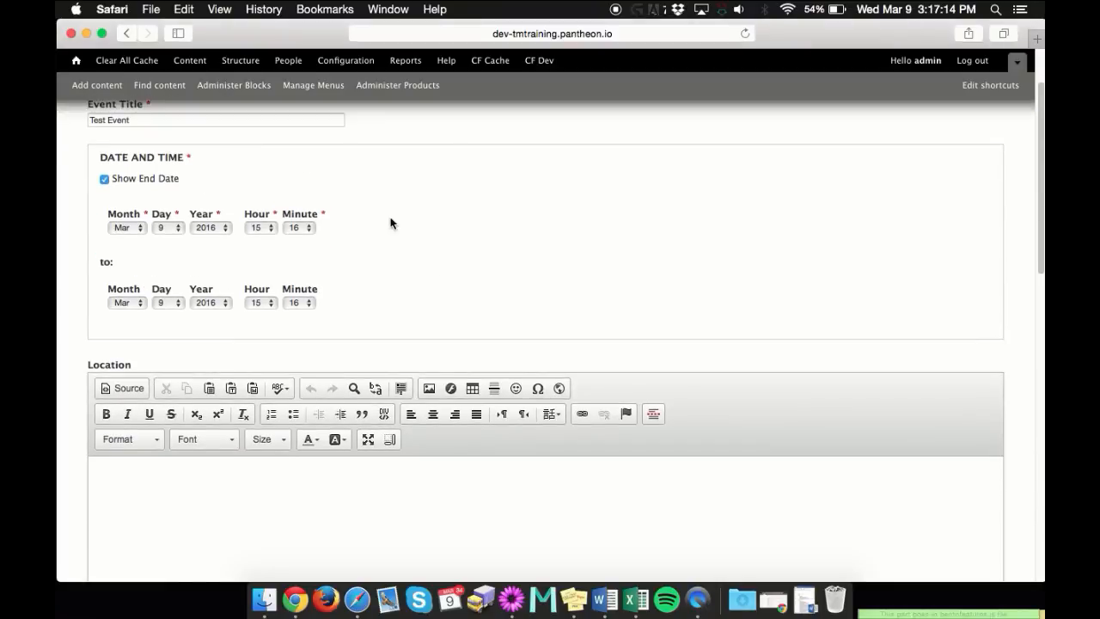
{"action": "left_click", "coordinate": [166, 228]}
{"action": "left_click", "coordinate": [165, 243]}
{"action": "left_click", "coordinate": [262, 228]}
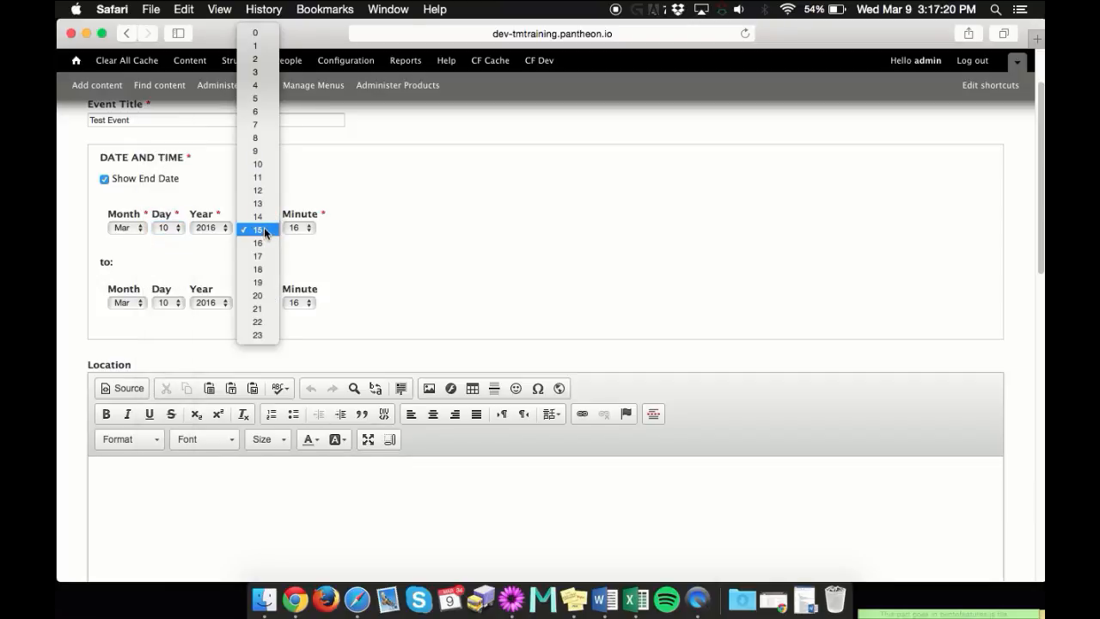
{"action": "left_click", "coordinate": [267, 190]}
{"action": "left_click", "coordinate": [305, 228]}
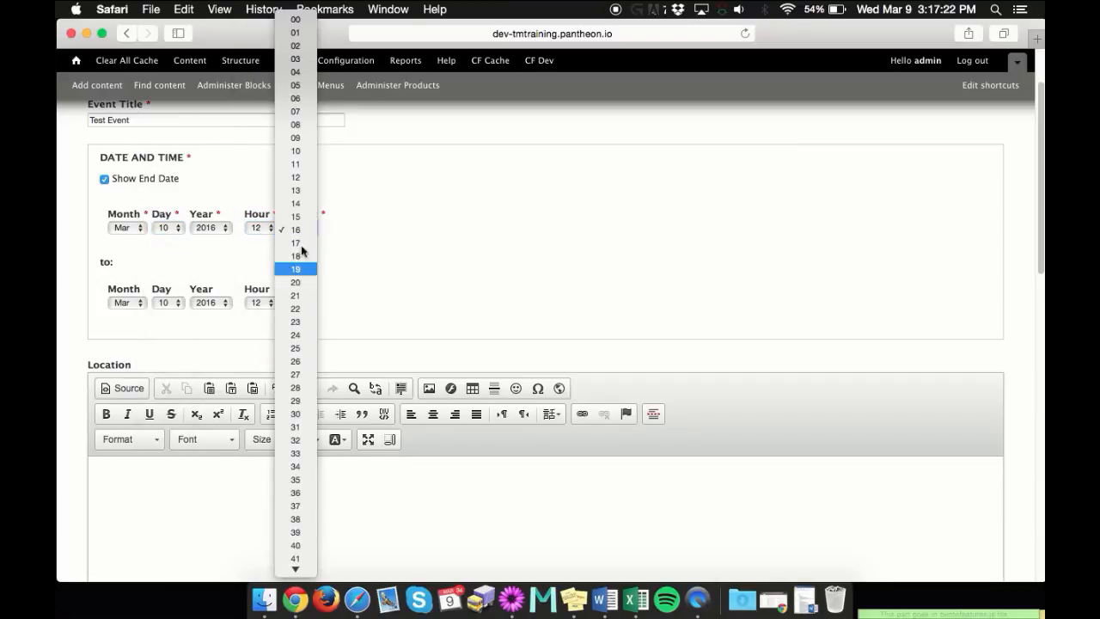
{"action": "left_click", "coordinate": [301, 19]}
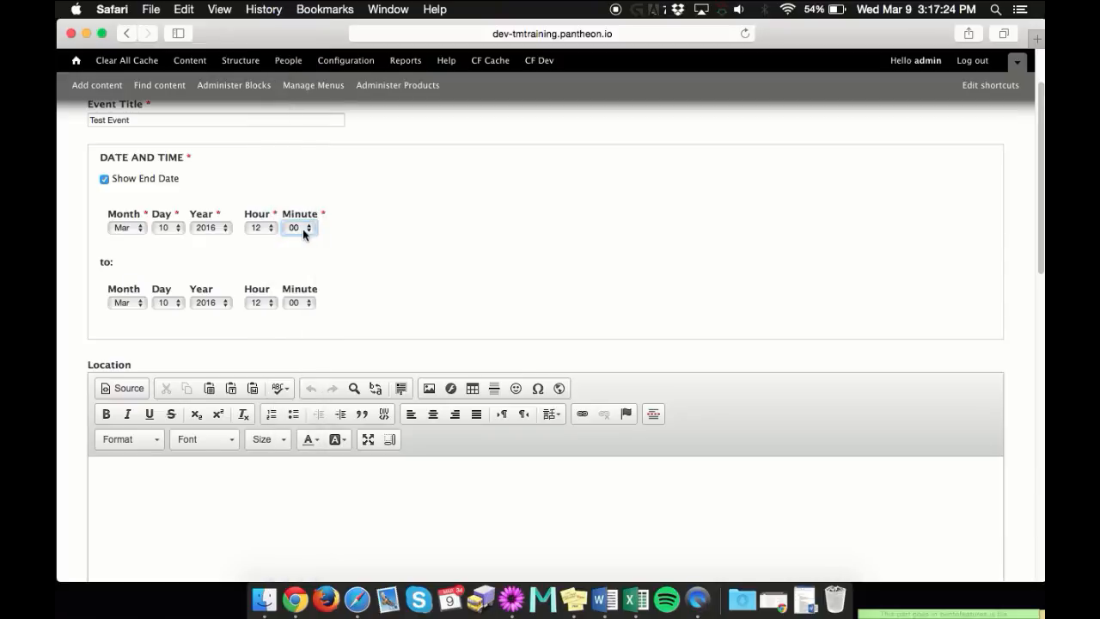
- Set the event's end hour to 15
{"action": "left_click", "coordinate": [445, 292]}
{"action": "left_click", "coordinate": [258, 304]}
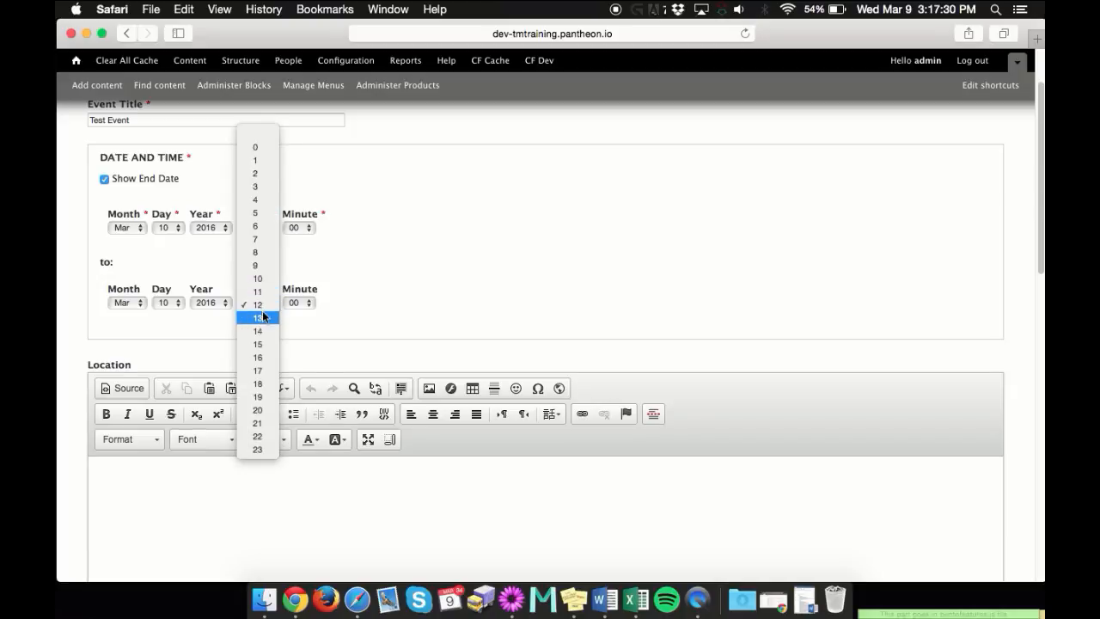
{"action": "left_click", "coordinate": [266, 345]}
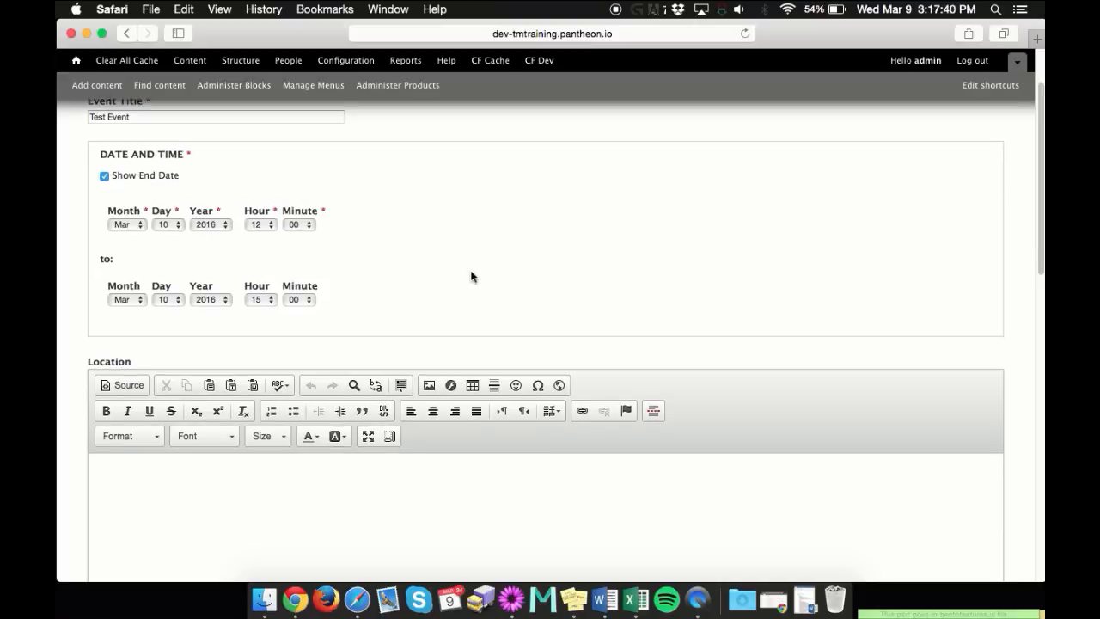
- Enter "Madison Square Garden" as the event's location
{"action": "scroll", "coordinate": [472, 278], "scroll_direction": "down", "scroll_amount": 3}
{"action": "left_click", "coordinate": [460, 403]}
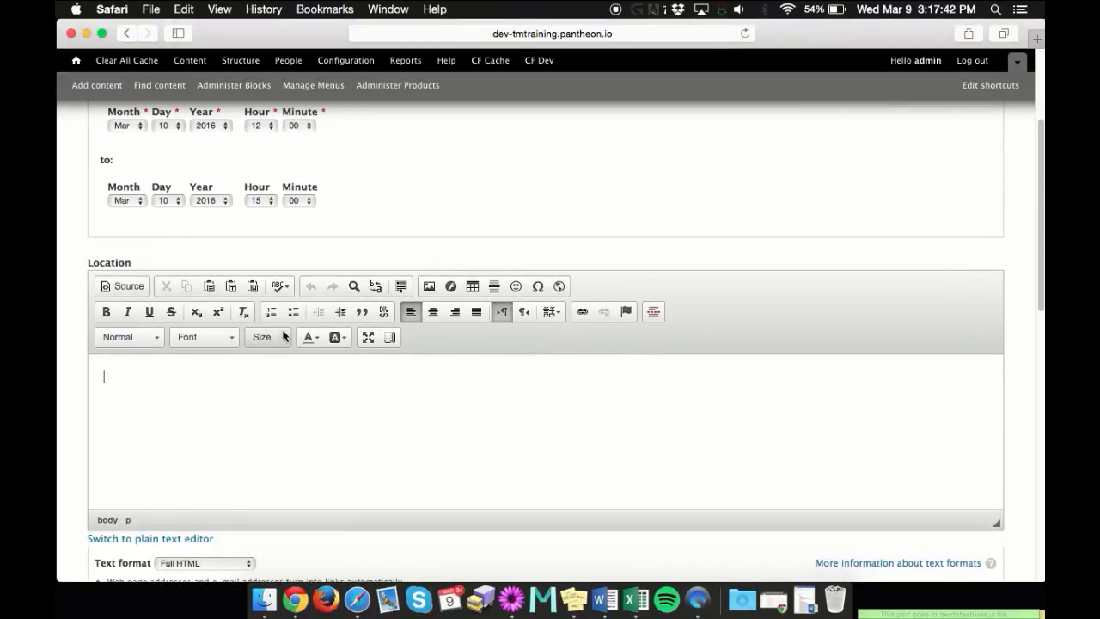
{"action": "left_click_drag", "start_coordinate": [88, 260], "coordinate": [155, 255]}
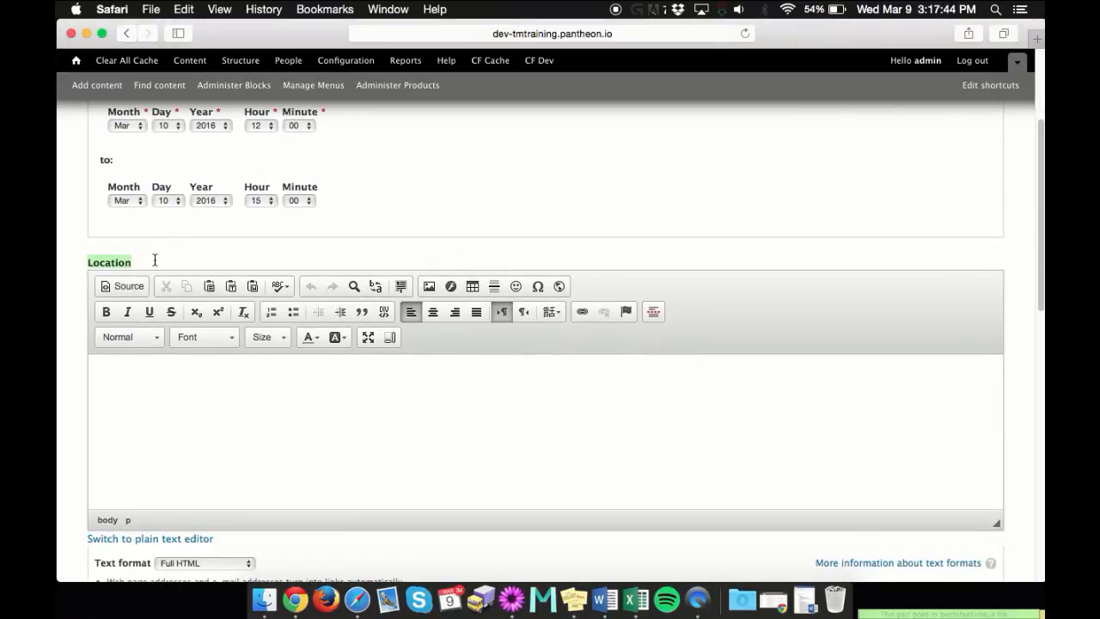
{"action": "left_click", "coordinate": [238, 435]}
{"action": "type", "text": "Madison S"}
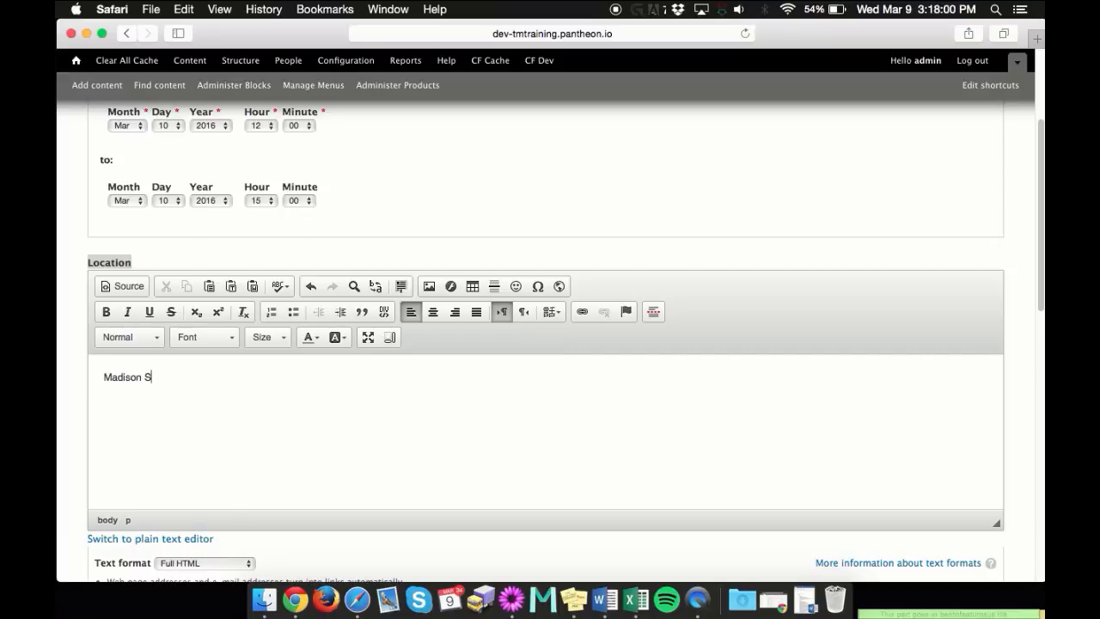
{"action": "type", "text": "quare Garden"}
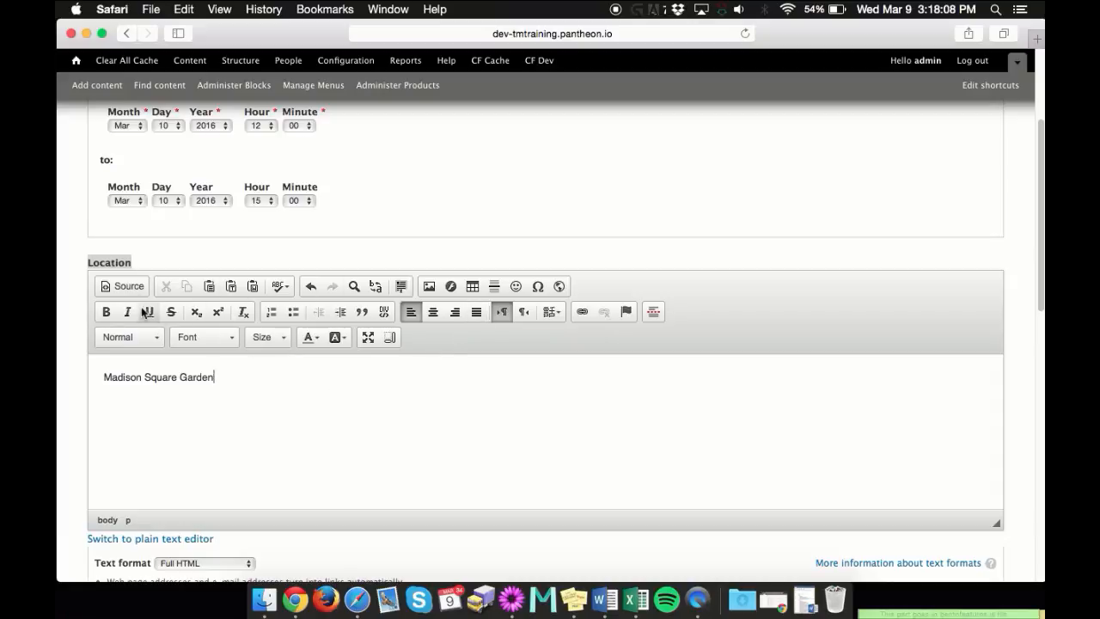
- Examine the Event Information editor and the menu settings further down the event form
{"action": "scroll", "coordinate": [386, 361], "scroll_direction": "down", "scroll_amount": 5}
{"action": "scroll", "coordinate": [386, 373], "scroll_direction": "down", "scroll_amount": 5}
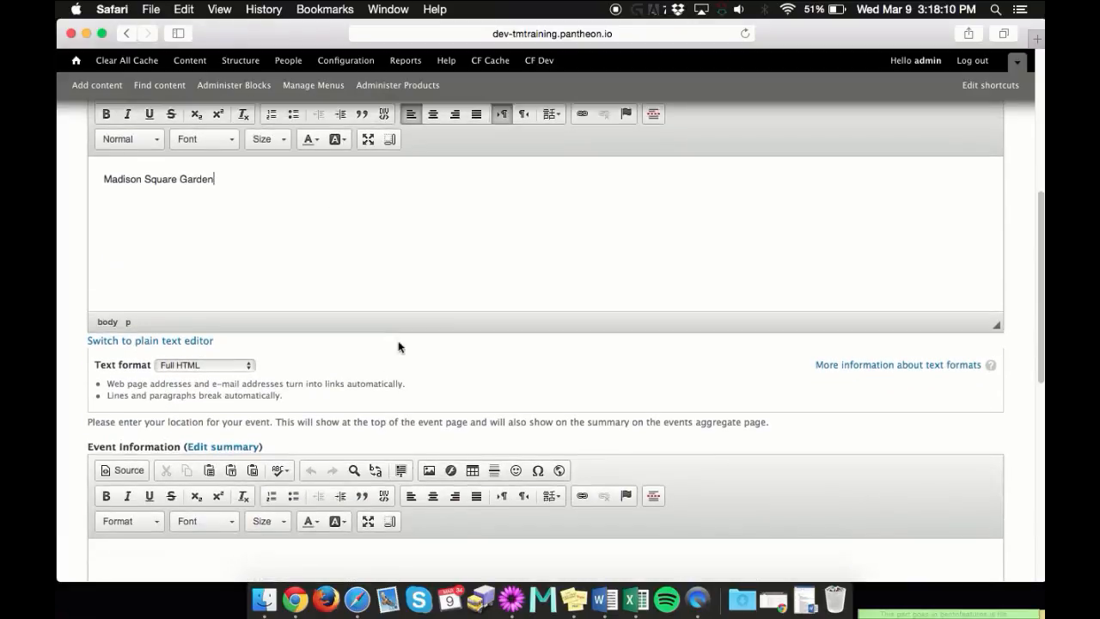
{"action": "scroll", "coordinate": [401, 340], "scroll_direction": "down", "scroll_amount": 3}
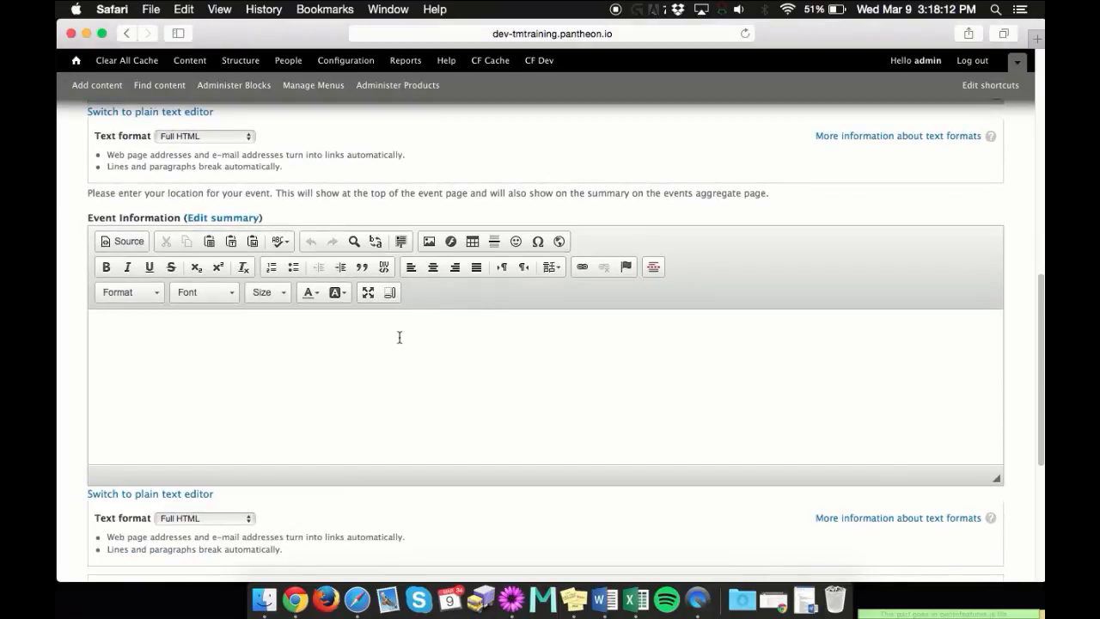
{"action": "left_click", "coordinate": [358, 354]}
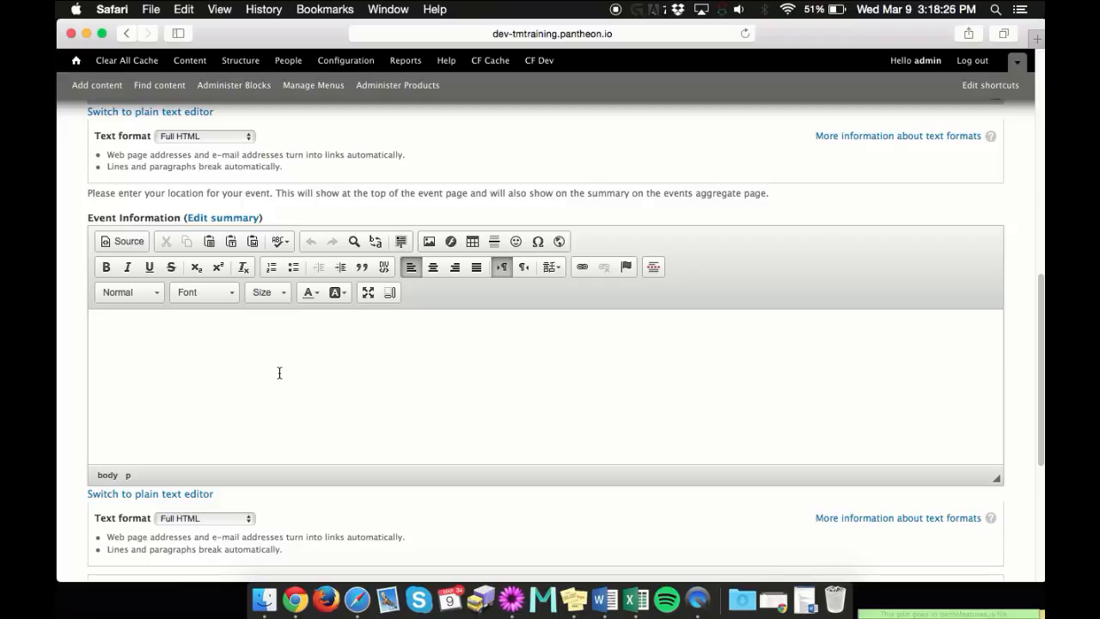
{"action": "scroll", "coordinate": [344, 350], "scroll_direction": "down", "scroll_amount": 2}
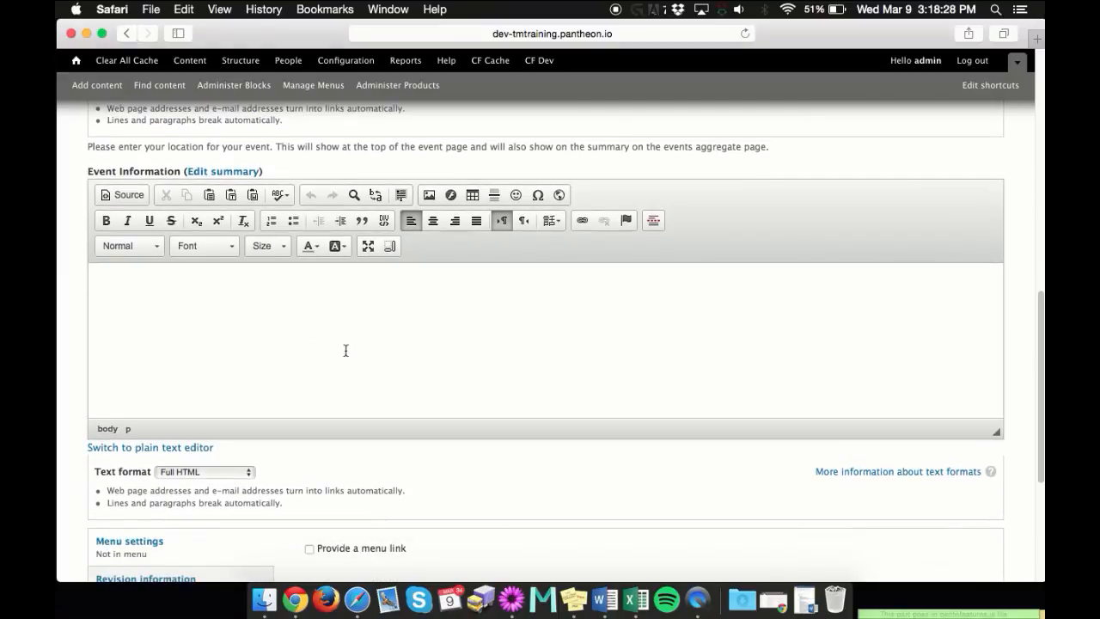
{"action": "left_click", "coordinate": [467, 360]}
{"action": "scroll", "coordinate": [467, 361], "scroll_direction": "down", "scroll_amount": 5}
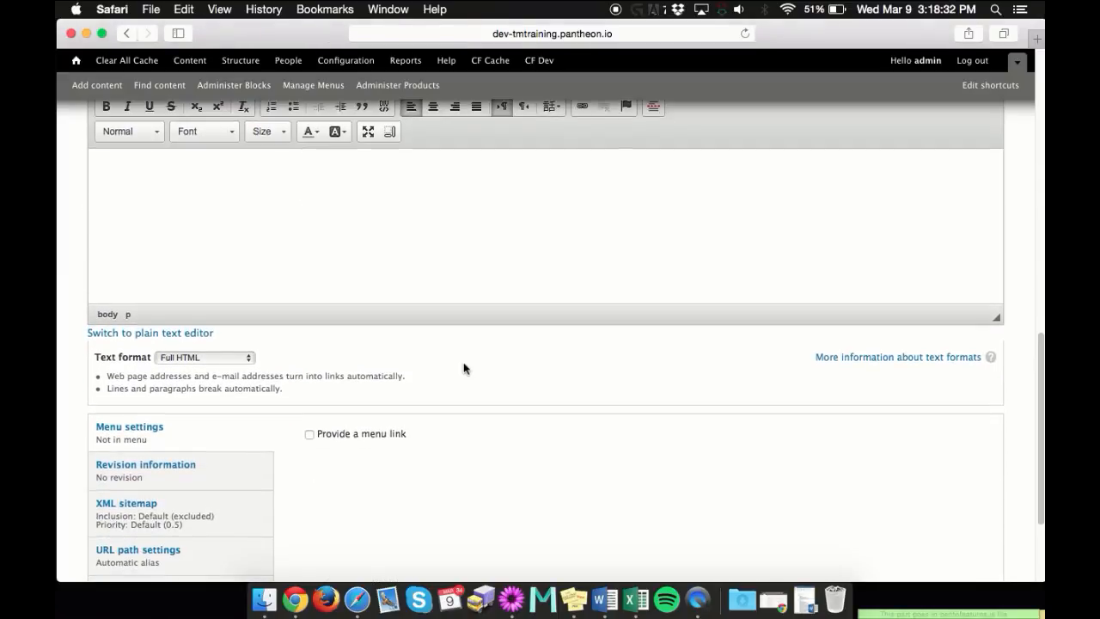
{"action": "scroll", "coordinate": [463, 368], "scroll_direction": "down", "scroll_amount": 5}
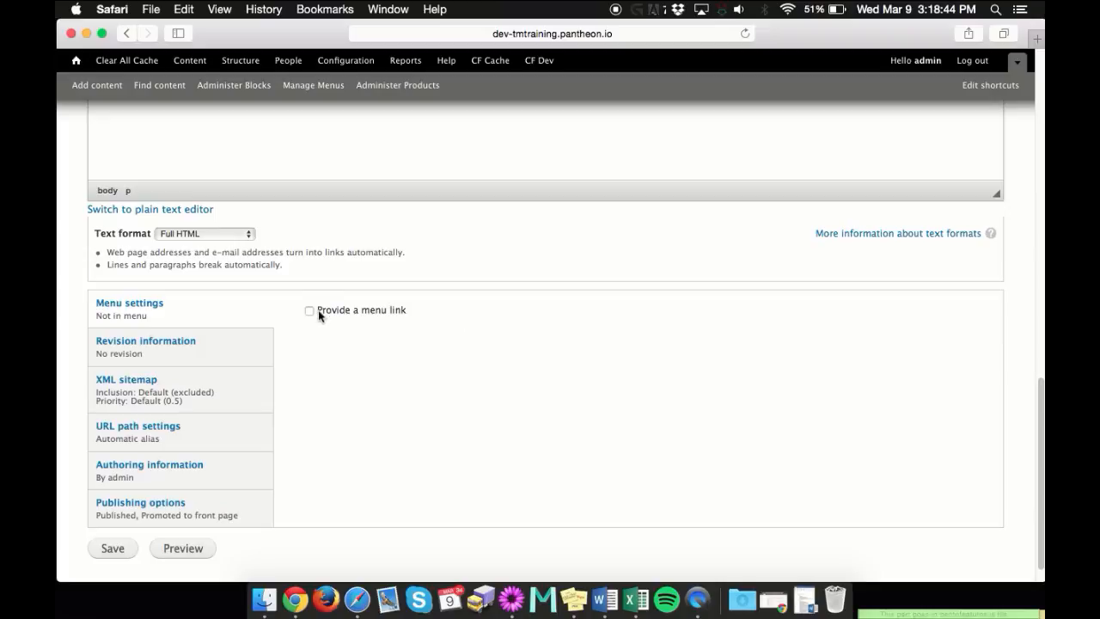
{"action": "left_click", "coordinate": [207, 352]}
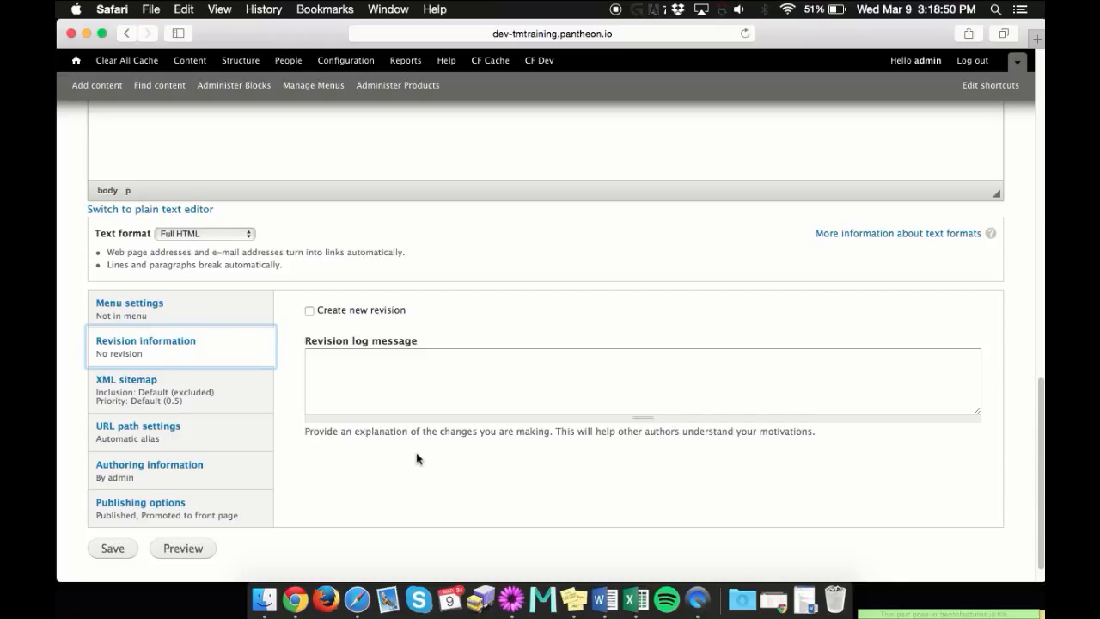
{"action": "left_click", "coordinate": [311, 310]}
{"action": "left_click", "coordinate": [385, 383]}
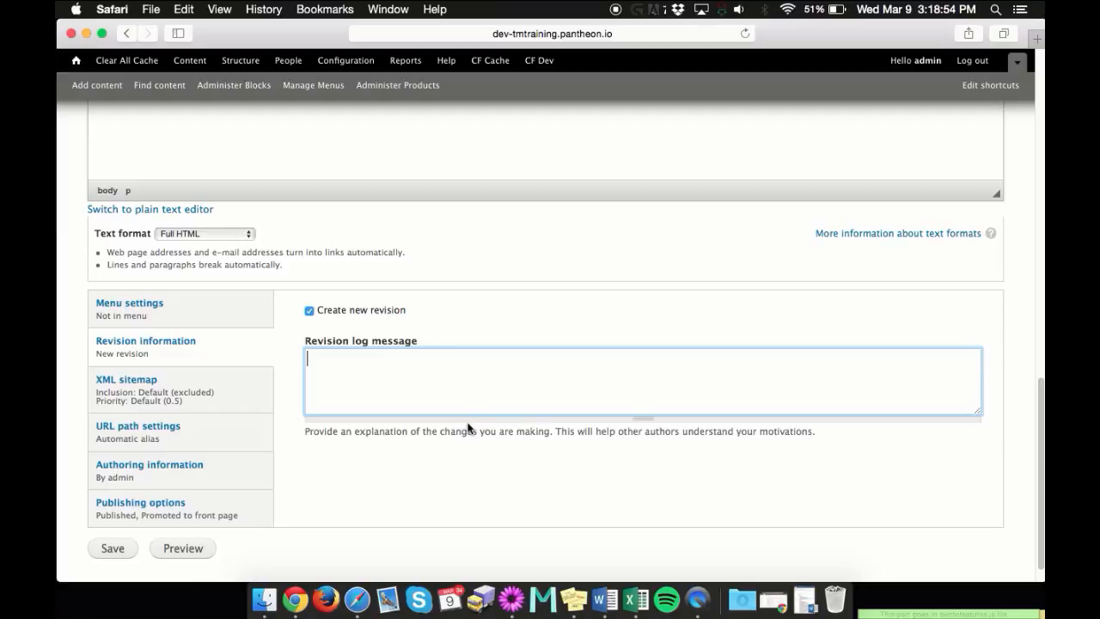
{"action": "left_click", "coordinate": [308, 311]}
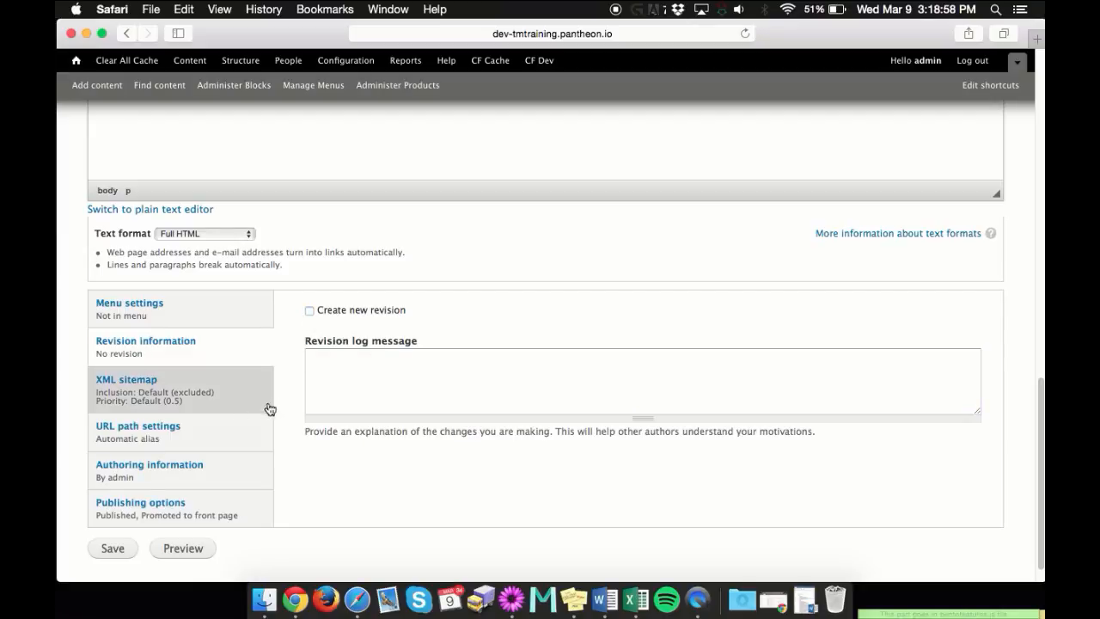
- Examine the event's XML sitemap and URL path settings, and look back over the title and date details
{"action": "left_click", "coordinate": [189, 394]}
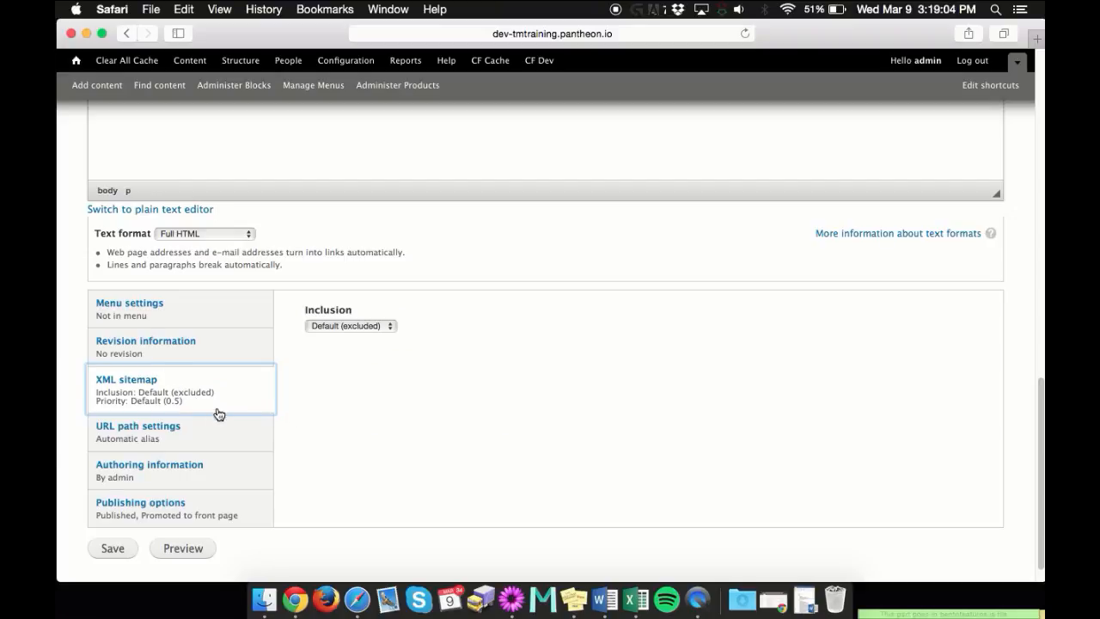
{"action": "left_click", "coordinate": [196, 442]}
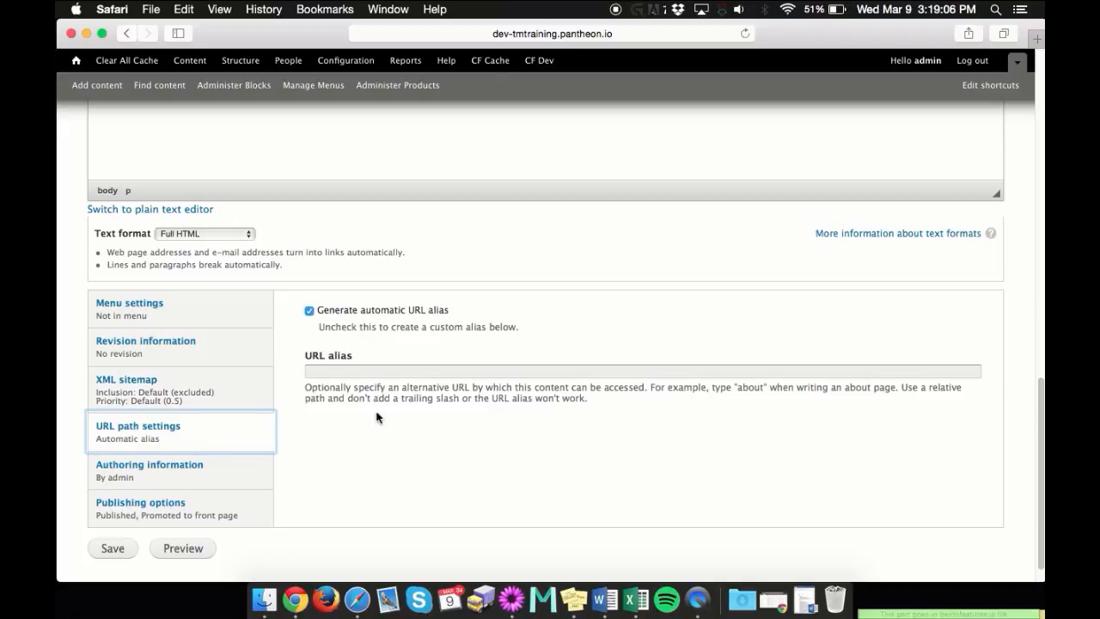
{"action": "left_click", "coordinate": [377, 416]}
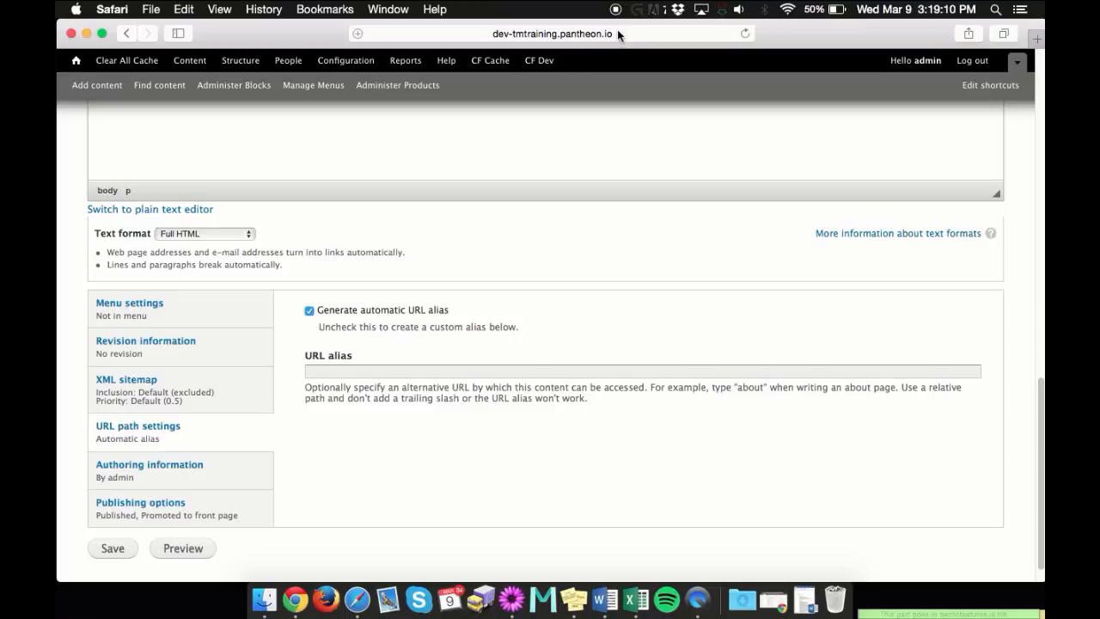
{"action": "scroll", "coordinate": [425, 277], "scroll_direction": "up", "scroll_amount": 10}
{"action": "scroll", "coordinate": [472, 187], "scroll_direction": "up", "scroll_amount": 4}
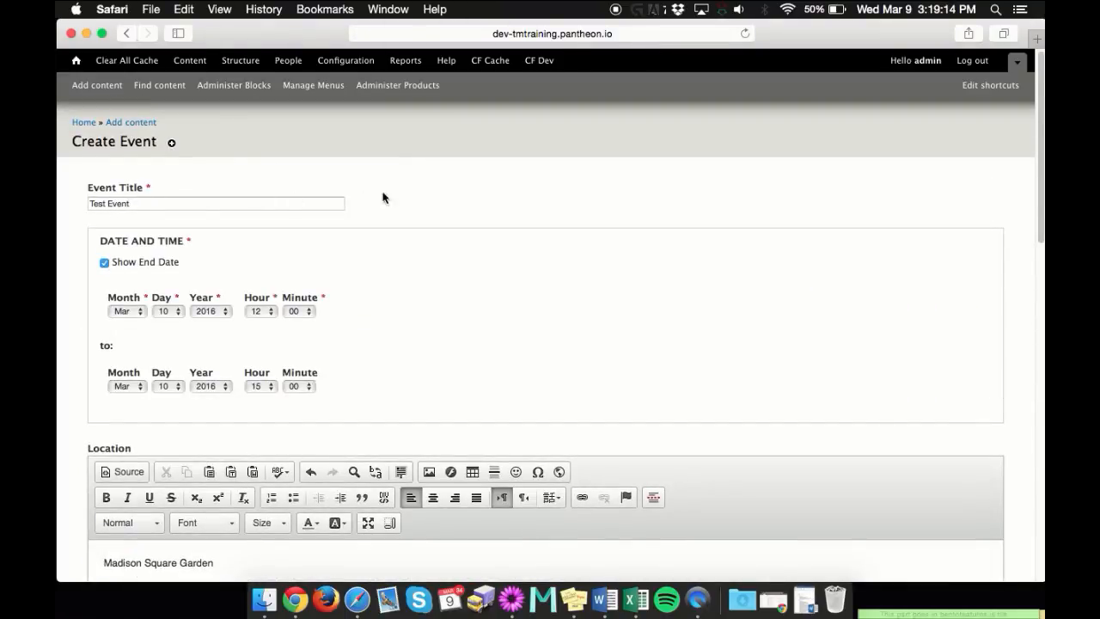
{"action": "scroll", "coordinate": [419, 192], "scroll_direction": "down", "scroll_amount": 1}
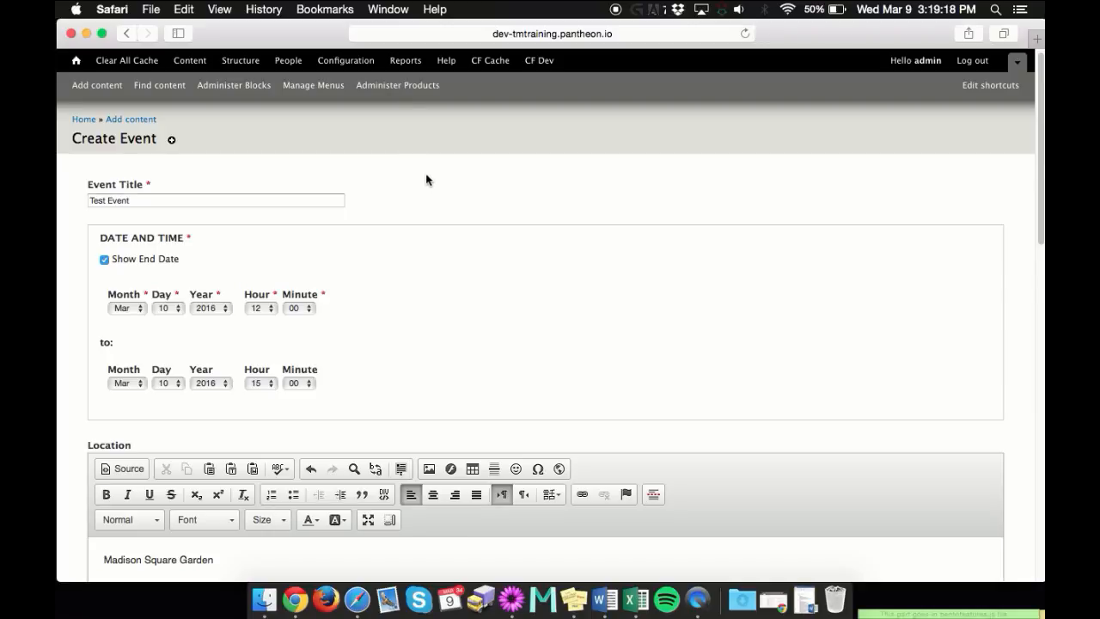
{"action": "scroll", "coordinate": [428, 182], "scroll_direction": "down", "scroll_amount": 15}
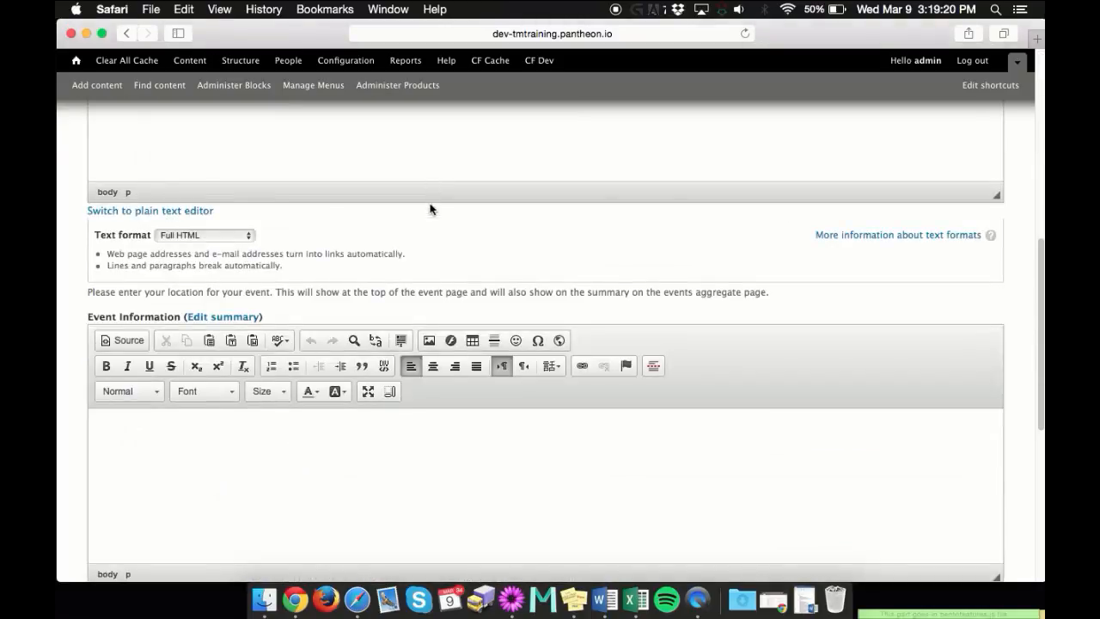
- Turn off the automatic URL alias and set the custom alias to "default"
{"action": "left_click", "coordinate": [310, 326]}
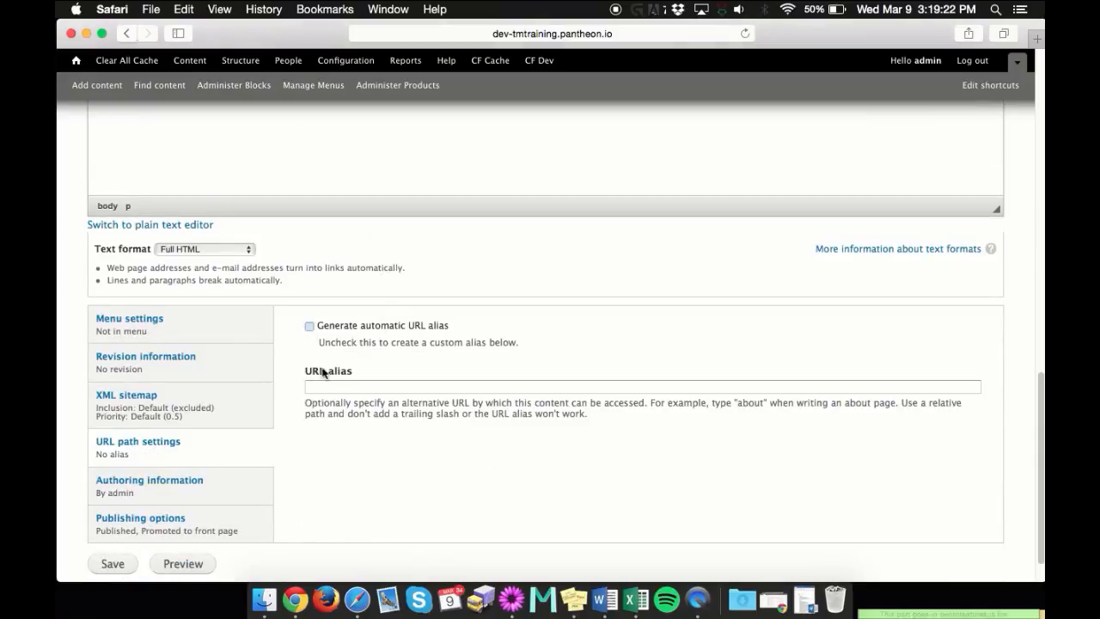
{"action": "left_click", "coordinate": [324, 385]}
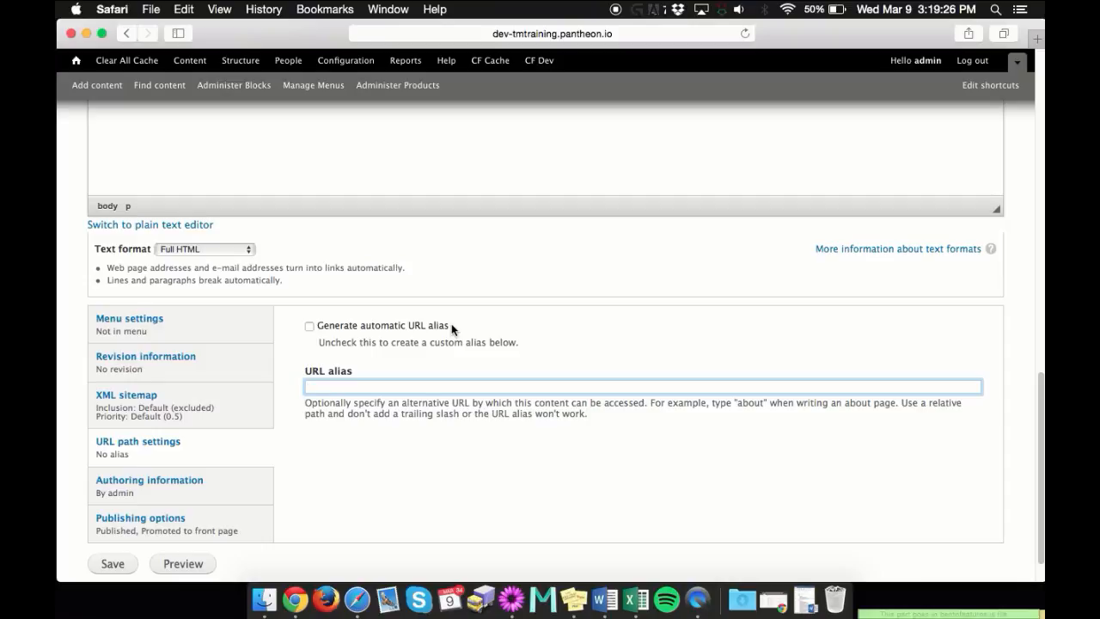
{"action": "type", "text": "default"}
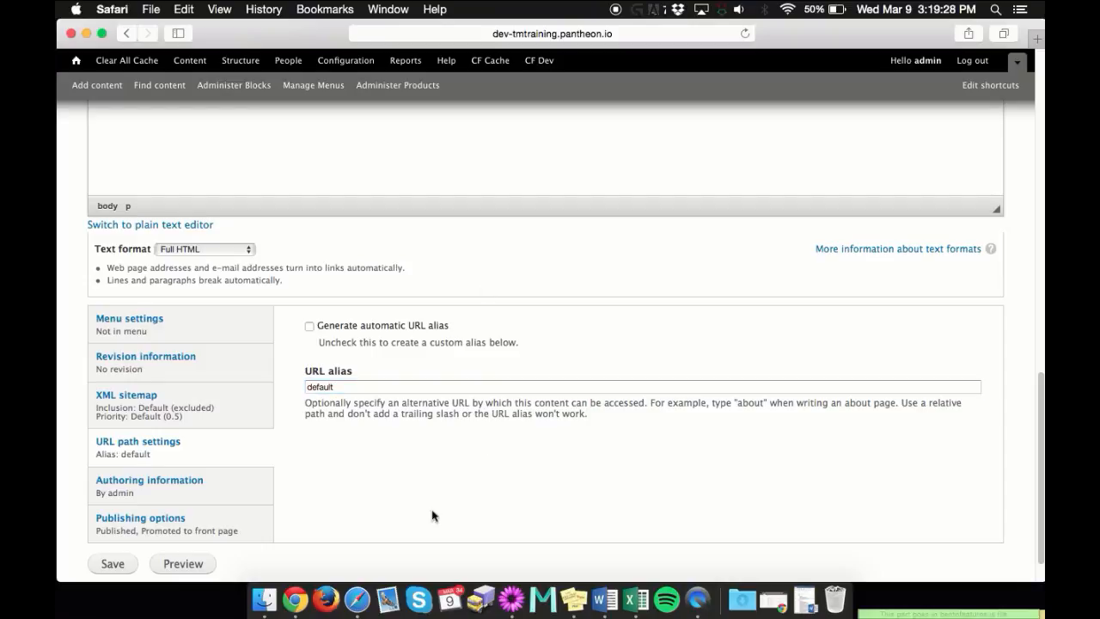
- Examine the event's authoring information, including the author field and the date format for the authored-on field
{"action": "left_click", "coordinate": [213, 500]}
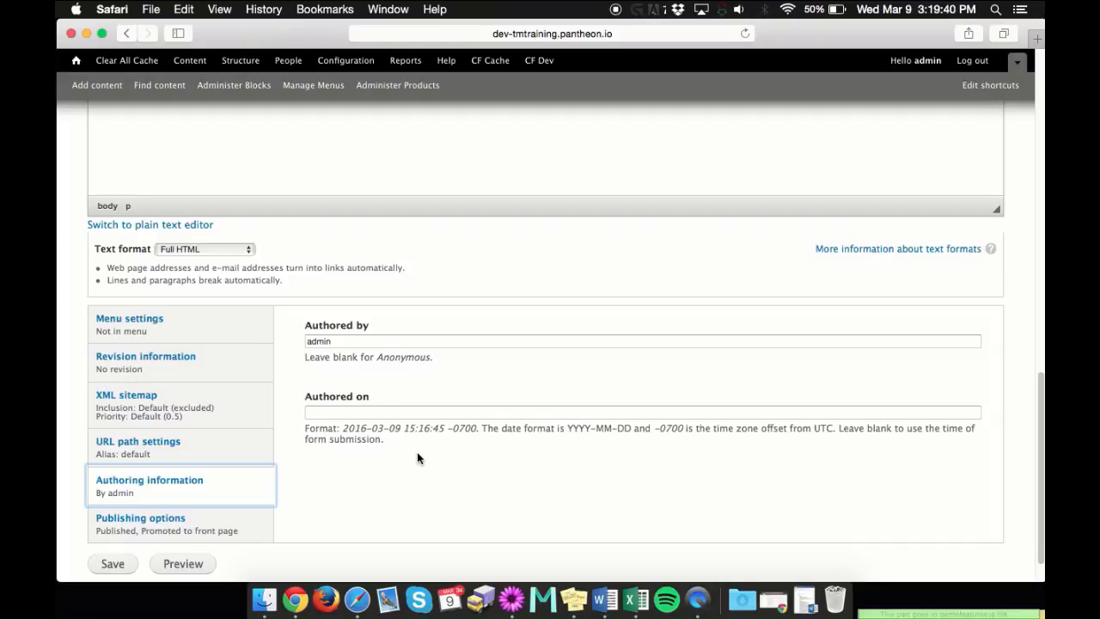
{"action": "double_click", "coordinate": [360, 341]}
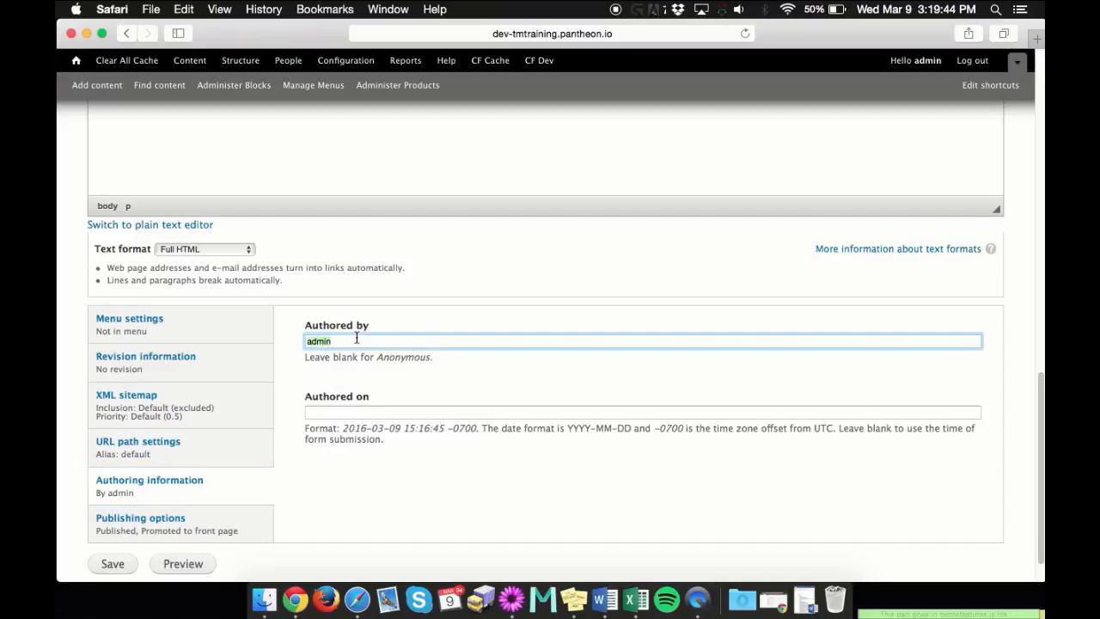
{"action": "left_click", "coordinate": [341, 412]}
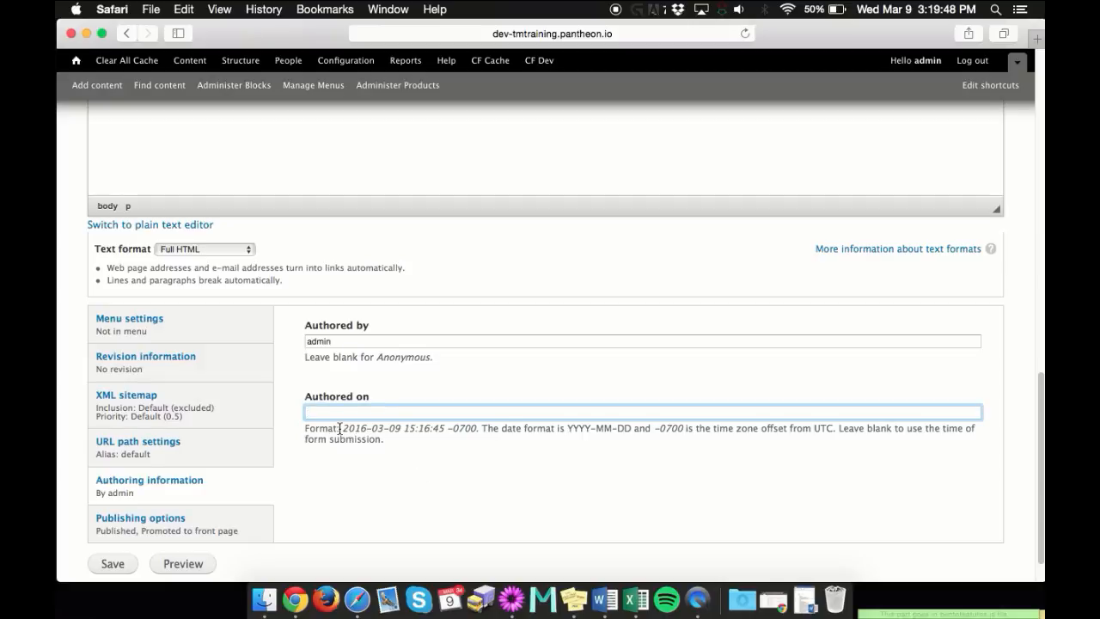
{"action": "left_click_drag", "start_coordinate": [344, 428], "coordinate": [371, 430]}
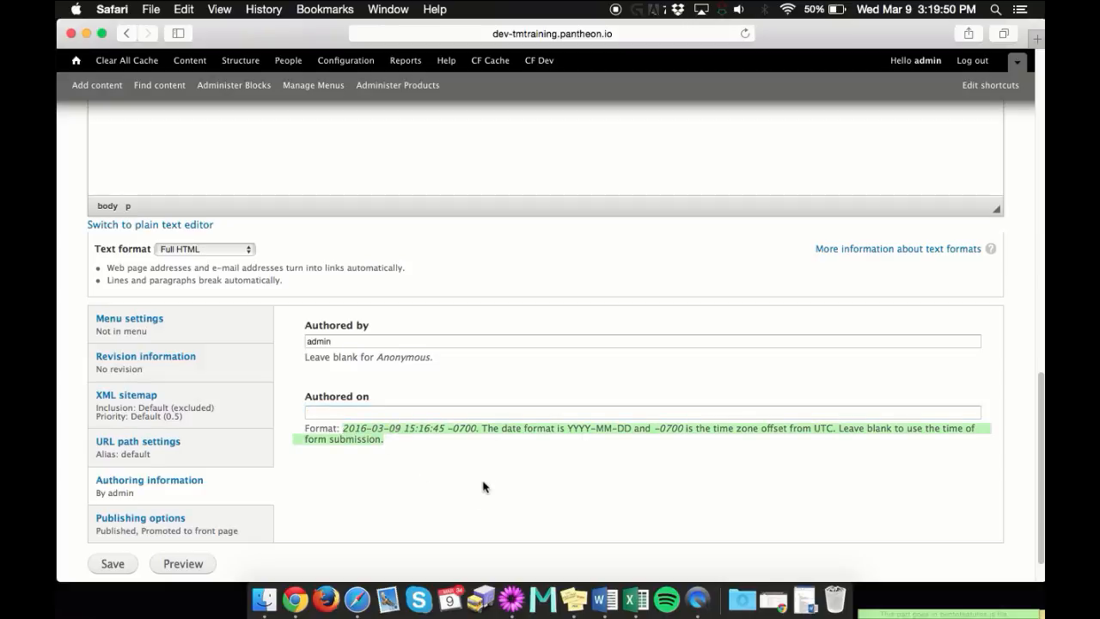
{"action": "left_click", "coordinate": [445, 466]}
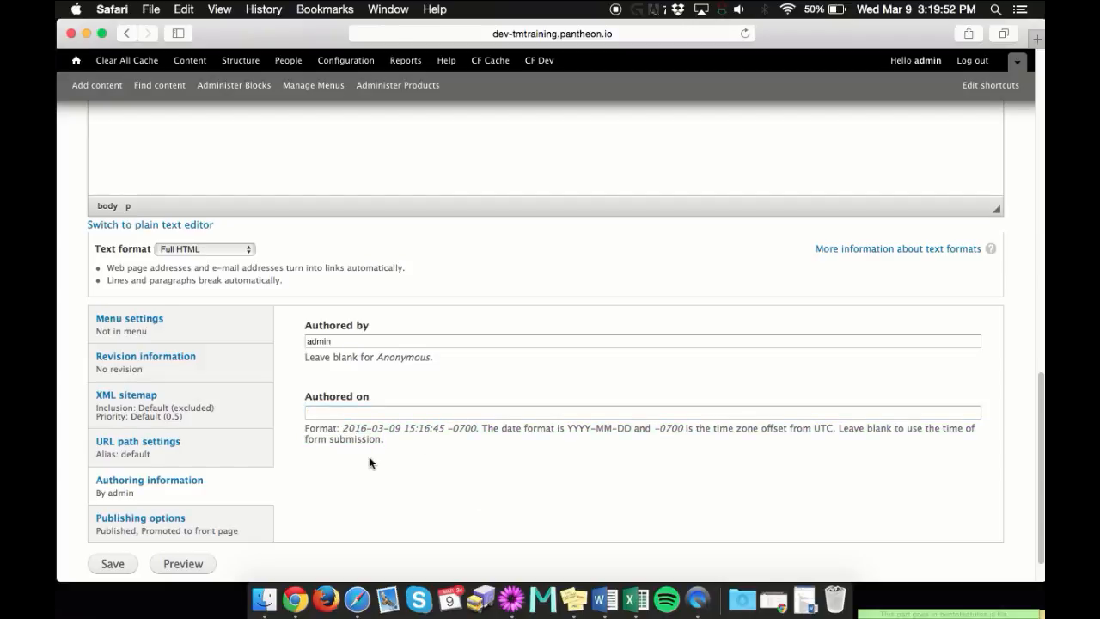
- Examine the event's publishing options and look back over the title, dates, location and Event Information sections
{"action": "left_click", "coordinate": [233, 525]}
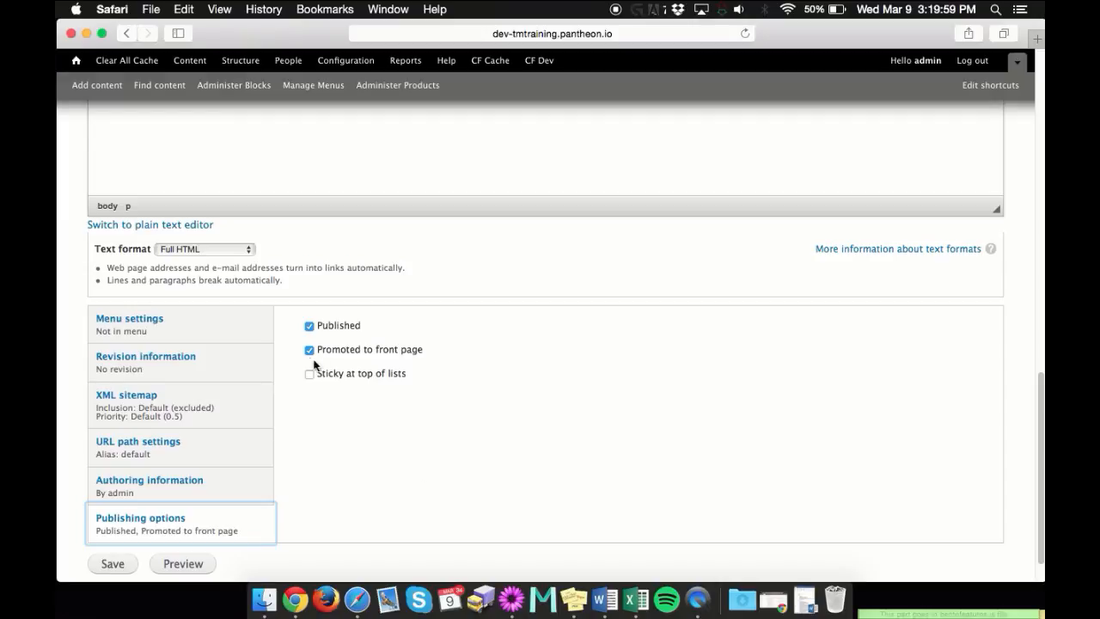
{"action": "left_click", "coordinate": [412, 466]}
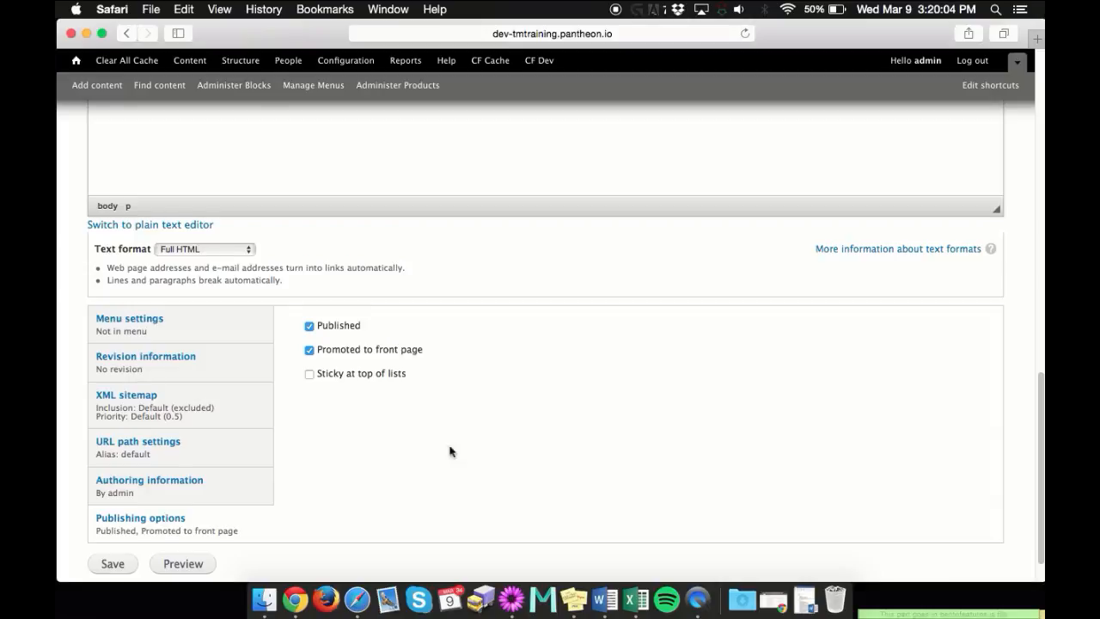
{"action": "scroll", "coordinate": [450, 449], "scroll_direction": "up", "scroll_amount": 10}
{"action": "scroll", "coordinate": [479, 296], "scroll_direction": "up", "scroll_amount": 3}
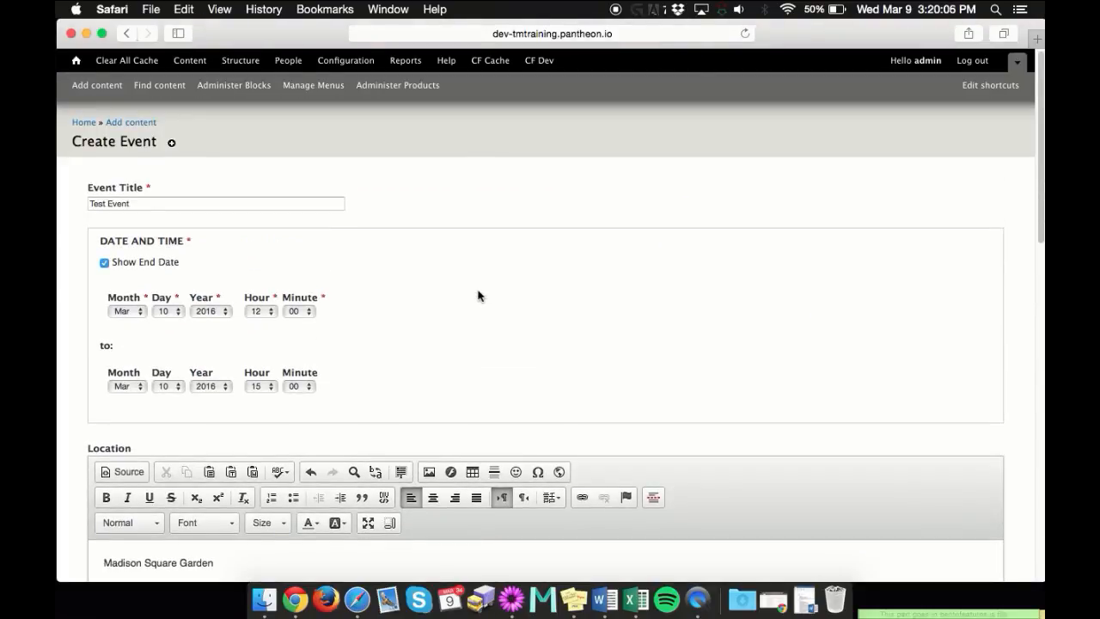
{"action": "scroll", "coordinate": [395, 258], "scroll_direction": "down", "scroll_amount": 15}
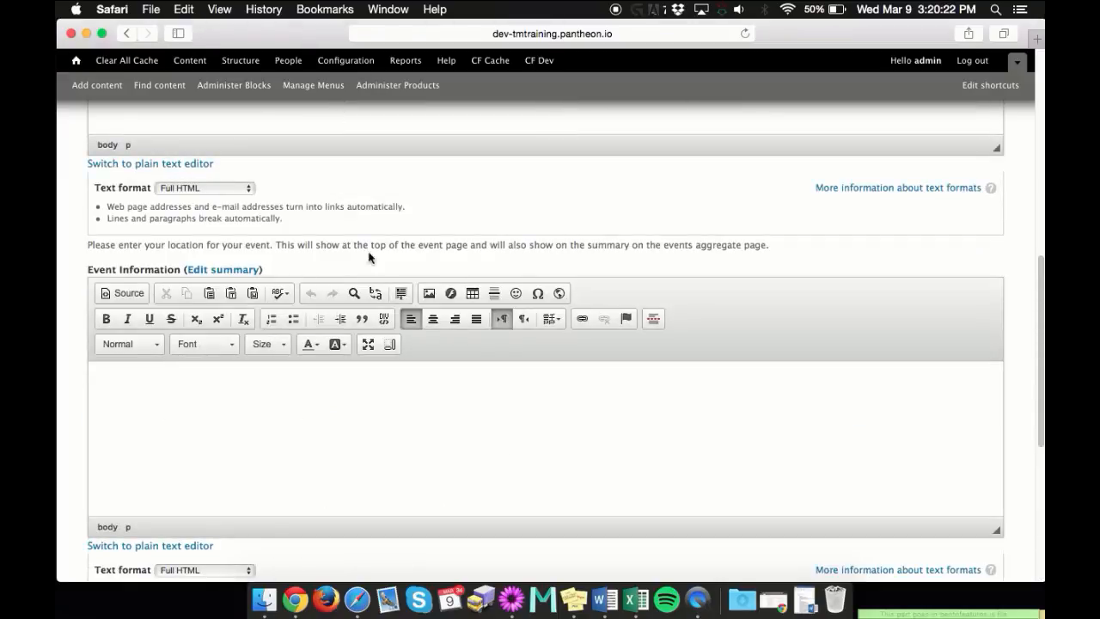
{"action": "scroll", "coordinate": [405, 267], "scroll_direction": "up", "scroll_amount": 5}
- Turn off Published and Promoted to front page in the publishing options and save the event
{"action": "scroll", "coordinate": [359, 297], "scroll_direction": "down", "scroll_amount": 4}
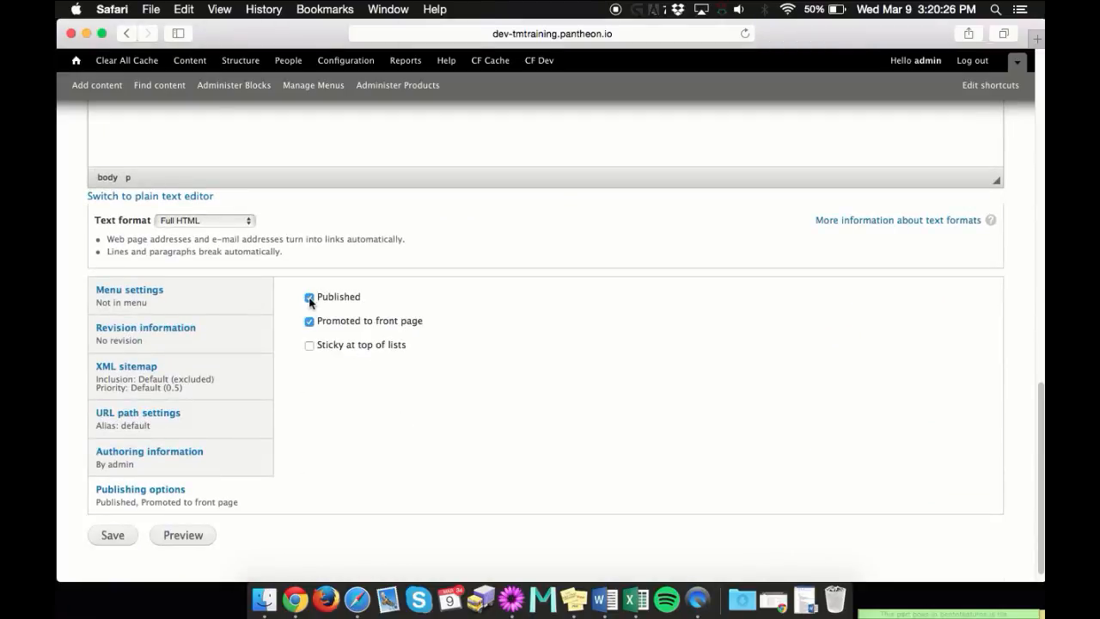
{"action": "left_click", "coordinate": [310, 298]}
{"action": "left_click", "coordinate": [309, 320]}
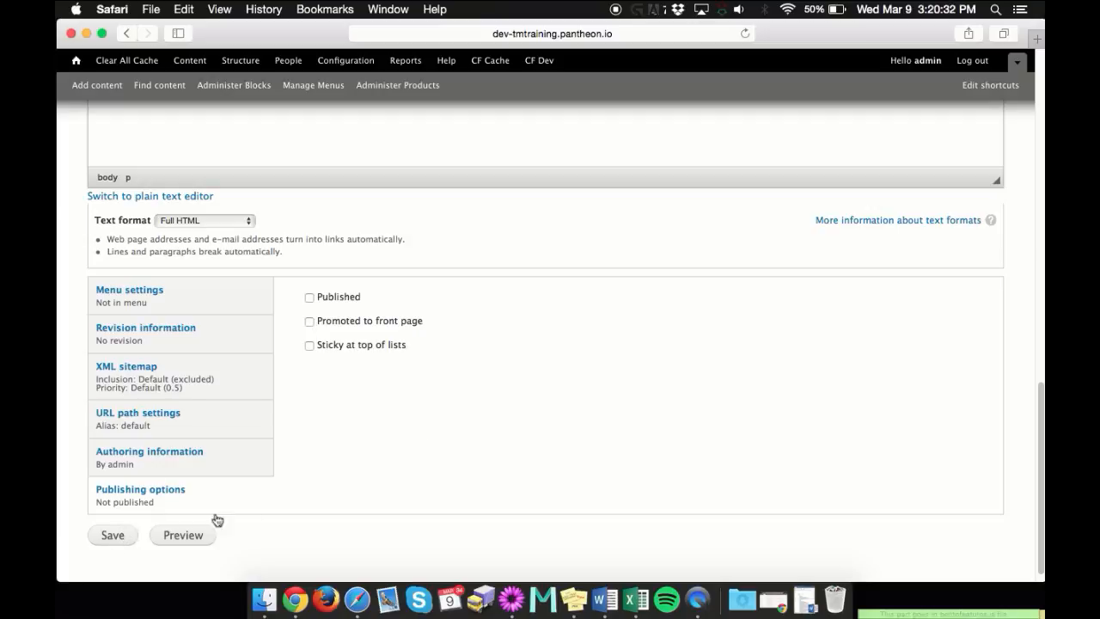
{"action": "left_click", "coordinate": [121, 535]}
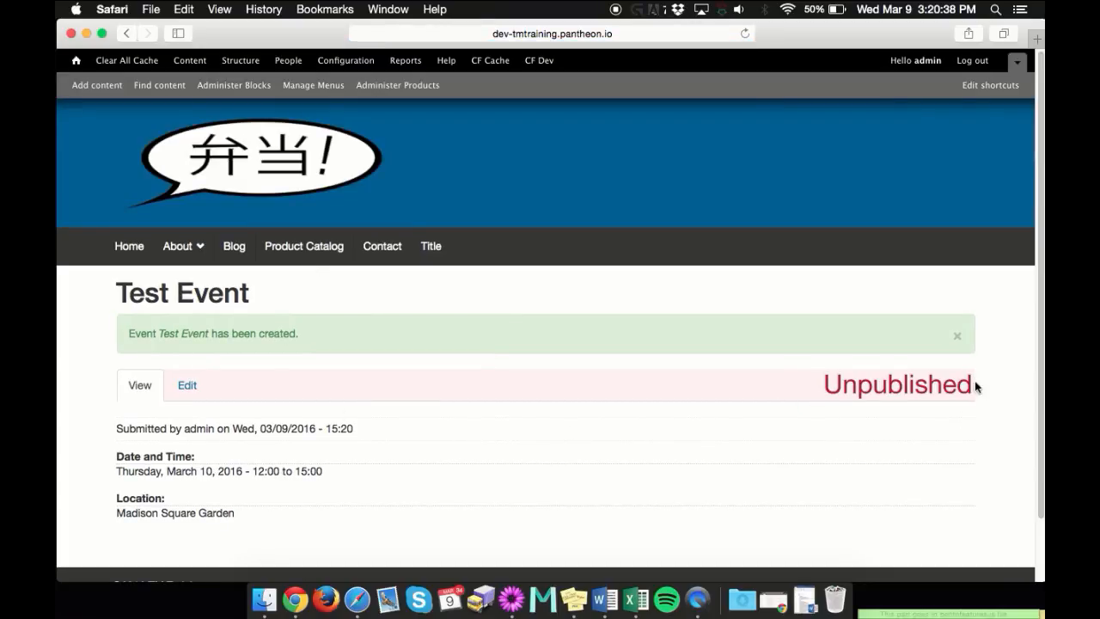
- Edit the saved event to turn on Published and Promoted to front page, save it and dismiss the status message
{"action": "left_click", "coordinate": [190, 387]}
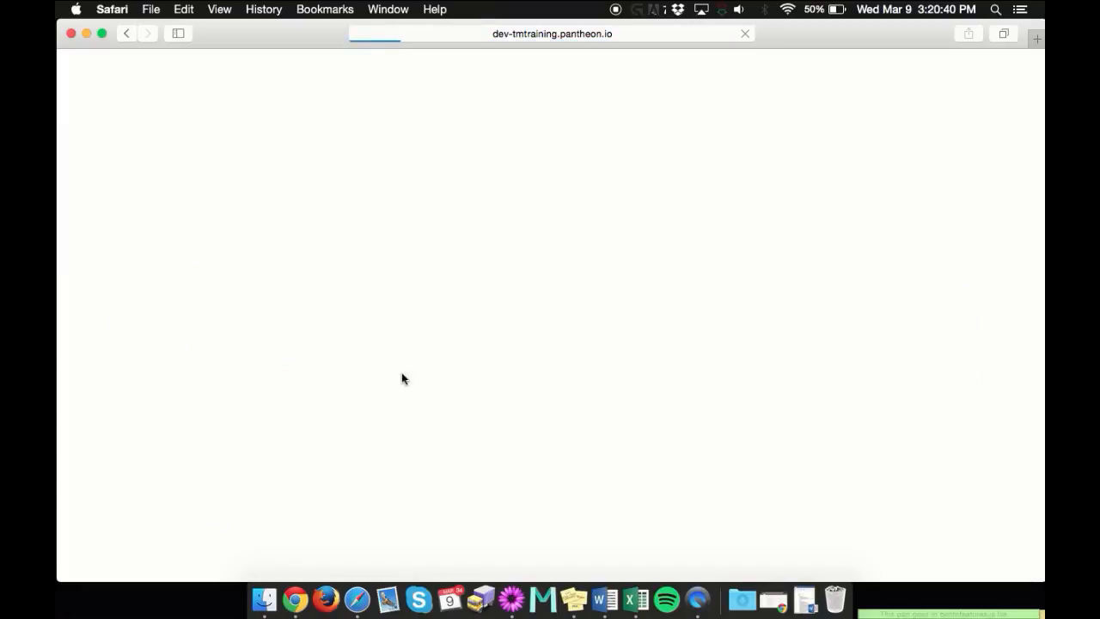
{"action": "scroll", "coordinate": [349, 339], "scroll_direction": "down", "scroll_amount": 10}
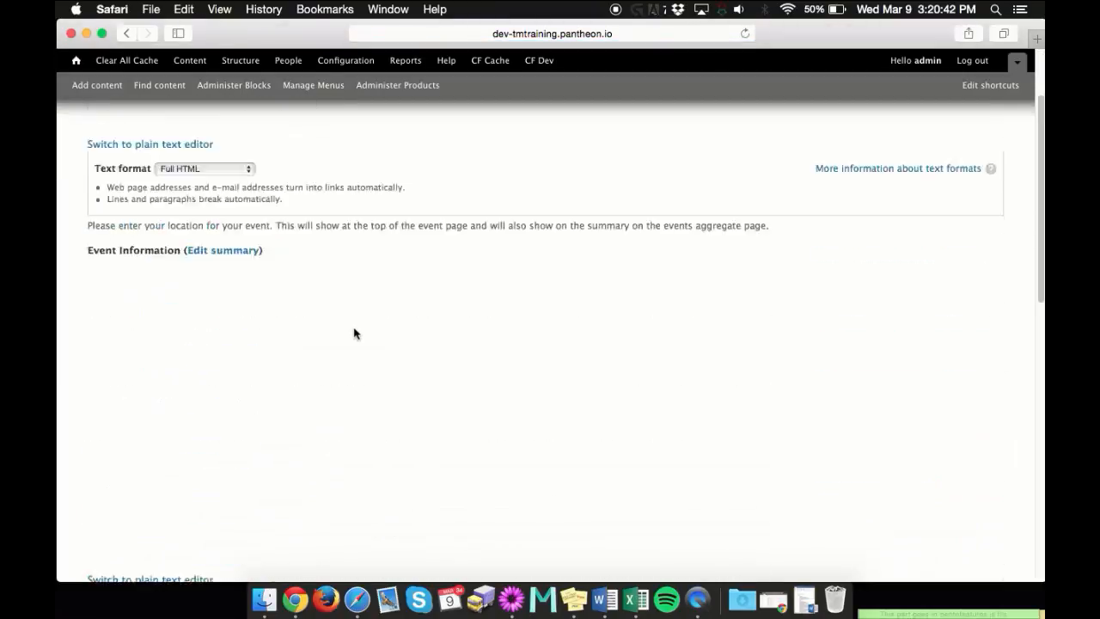
{"action": "left_click", "coordinate": [172, 523]}
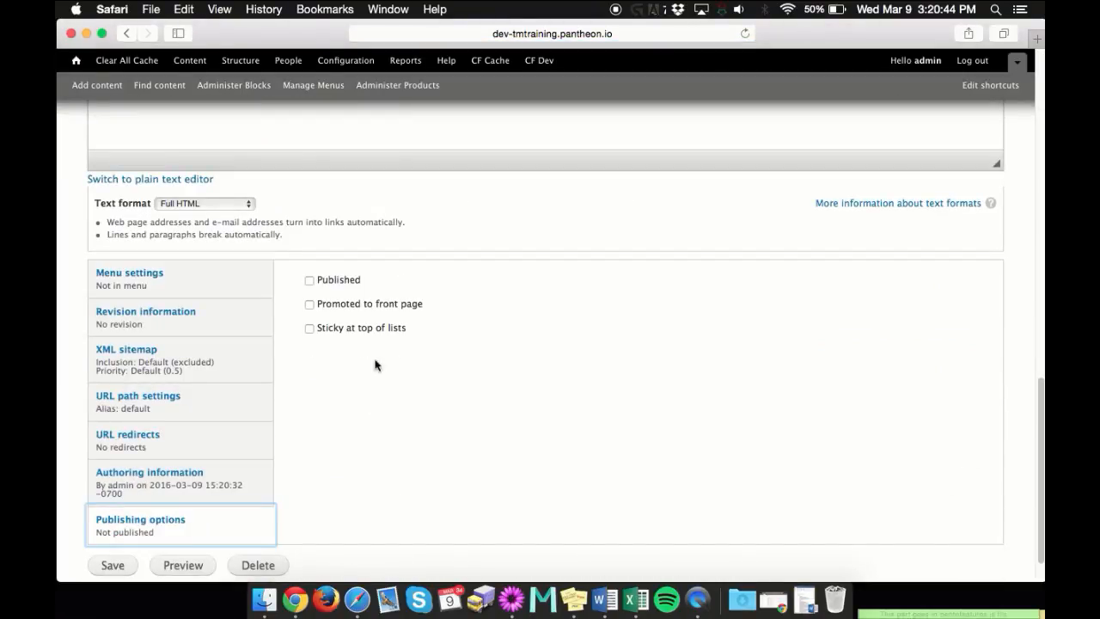
{"action": "left_click", "coordinate": [310, 282]}
{"action": "left_click", "coordinate": [310, 306]}
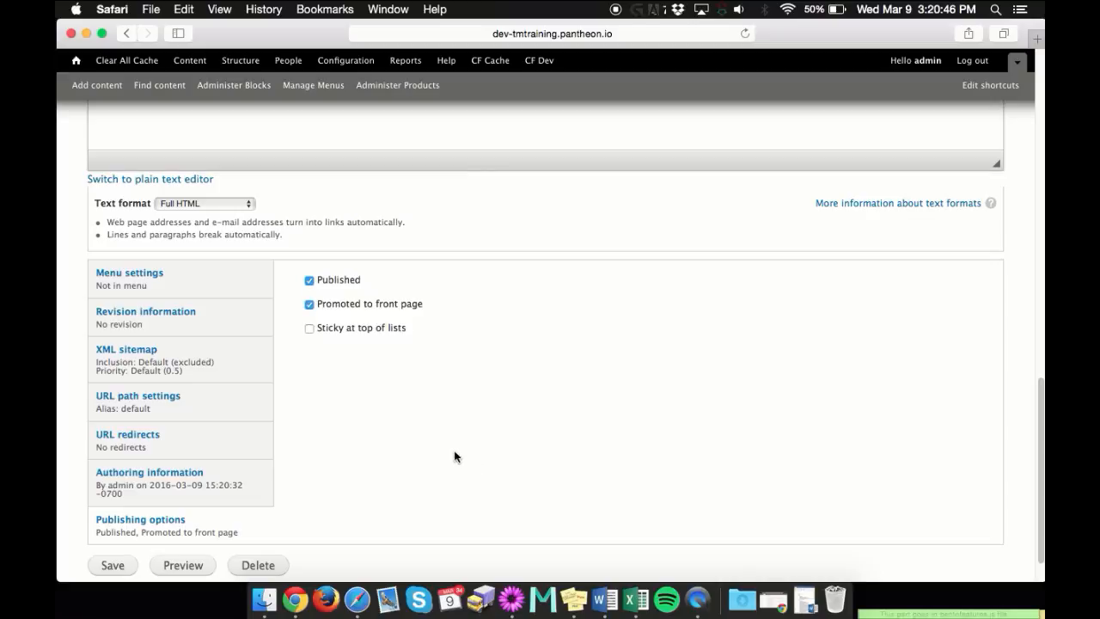
{"action": "scroll", "coordinate": [392, 418], "scroll_direction": "down", "scroll_amount": 2}
{"action": "left_click", "coordinate": [114, 520]}
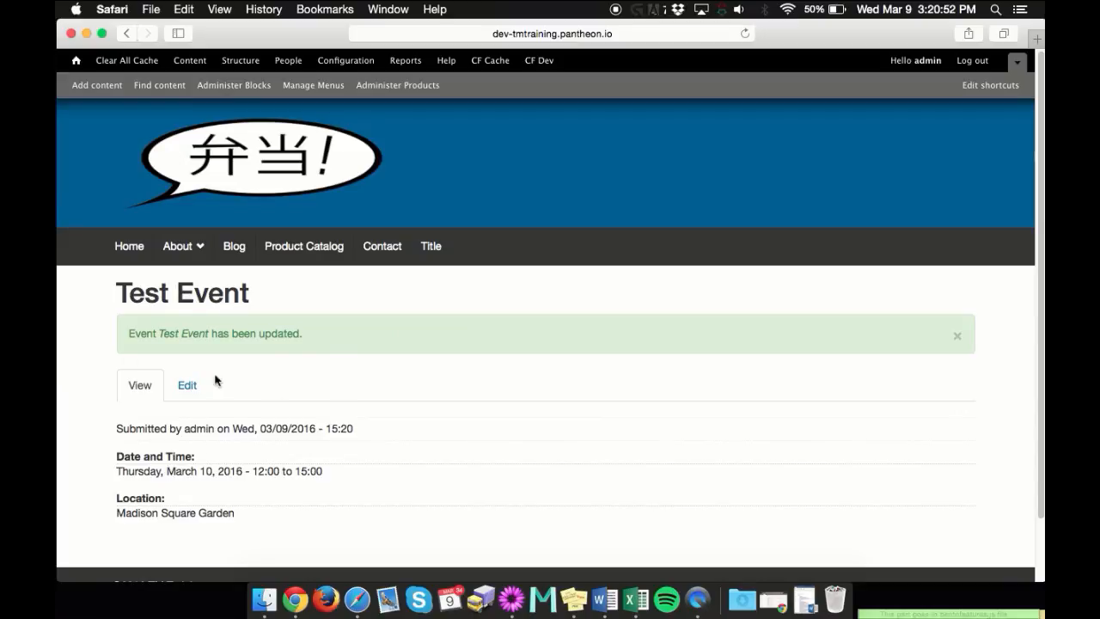
{"action": "left_click", "coordinate": [955, 337]}
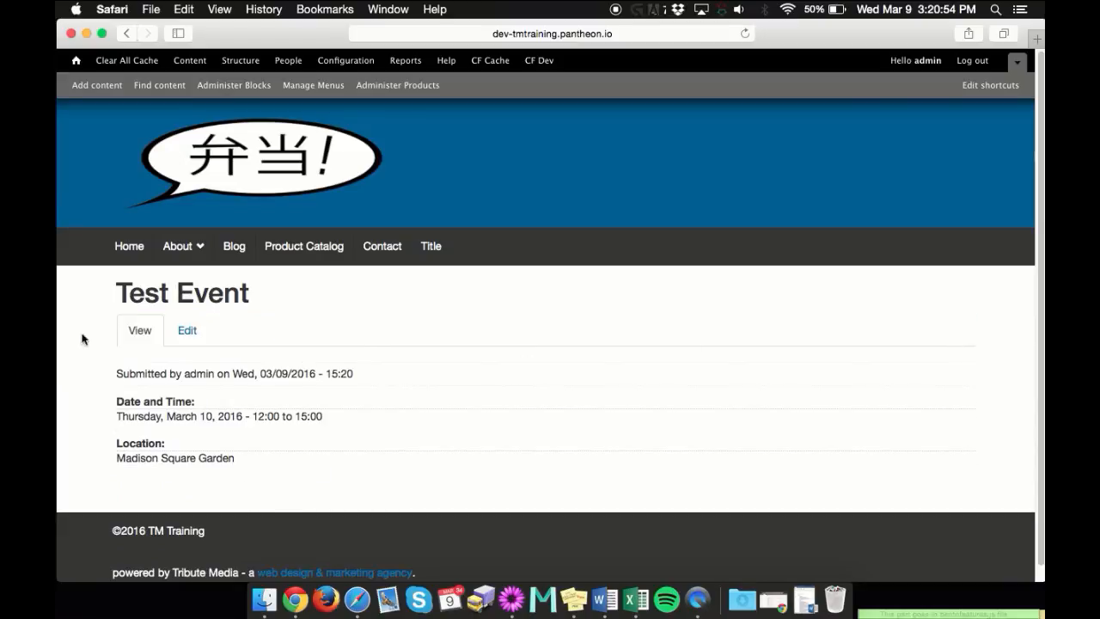
- View the site's Events listing, check the Test Event page from it, and return to the home page
{"action": "left_click", "coordinate": [193, 251]}
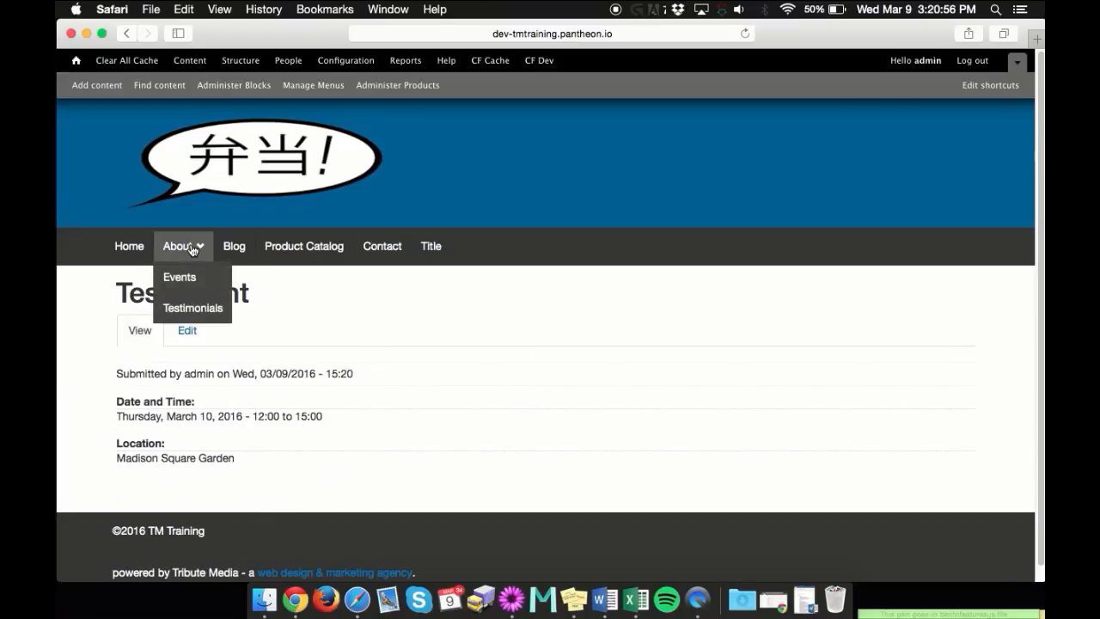
{"action": "left_click", "coordinate": [177, 277]}
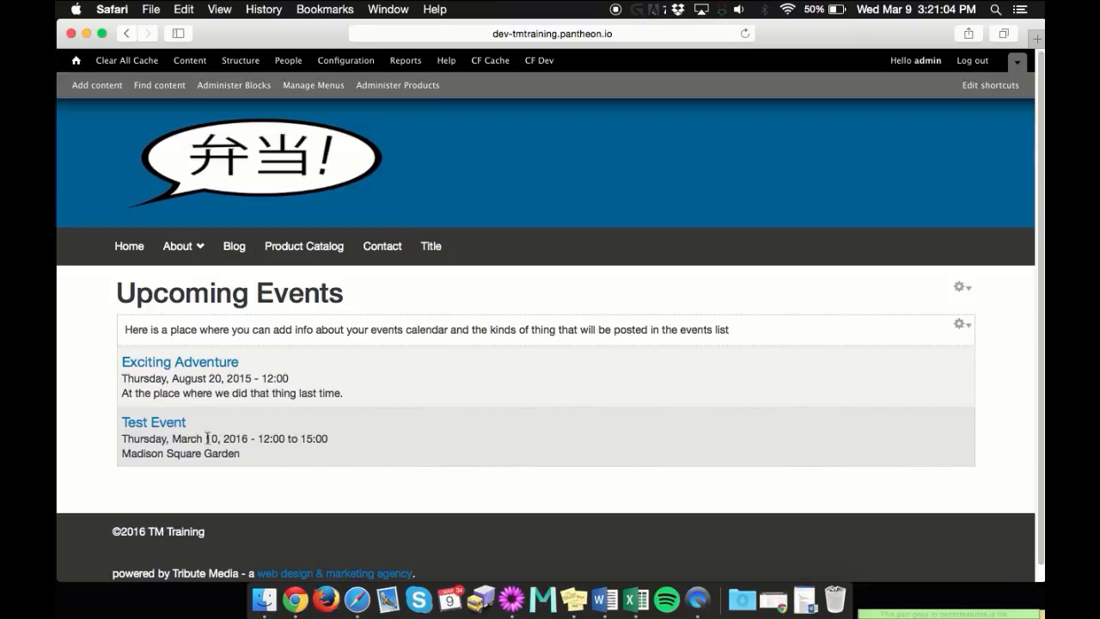
{"action": "left_click", "coordinate": [153, 424]}
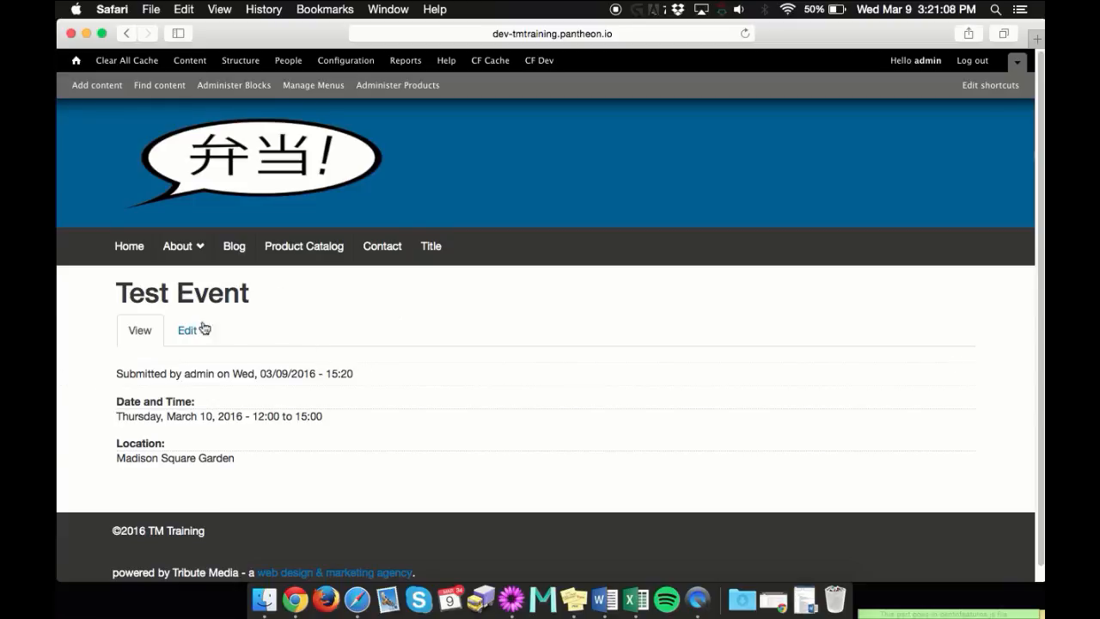
{"action": "left_click", "coordinate": [124, 33]}
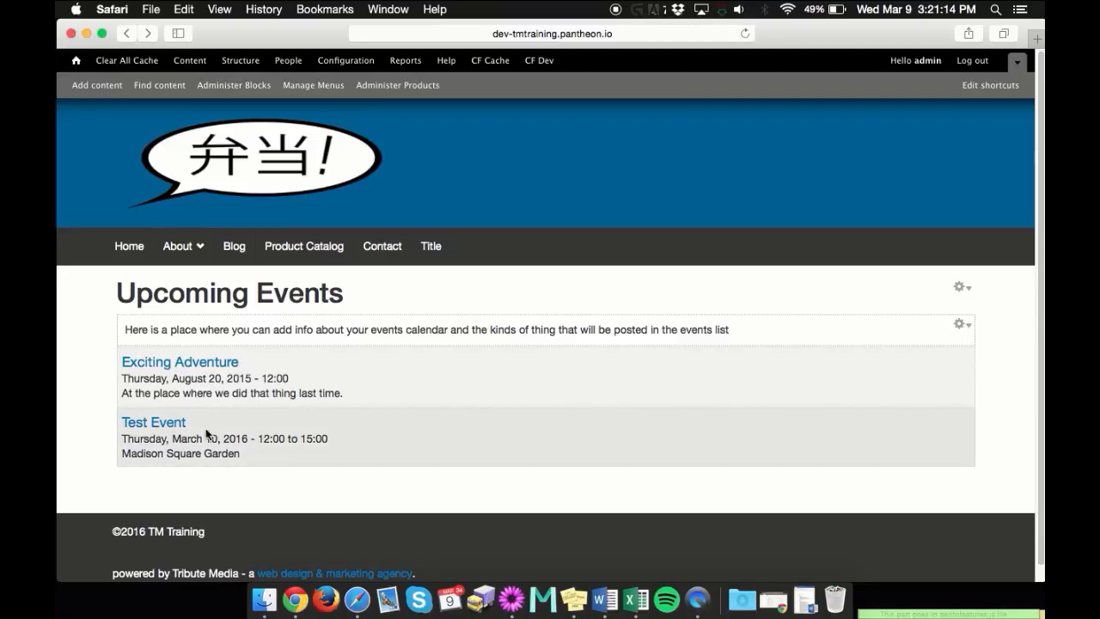
{"action": "left_click", "coordinate": [160, 423]}
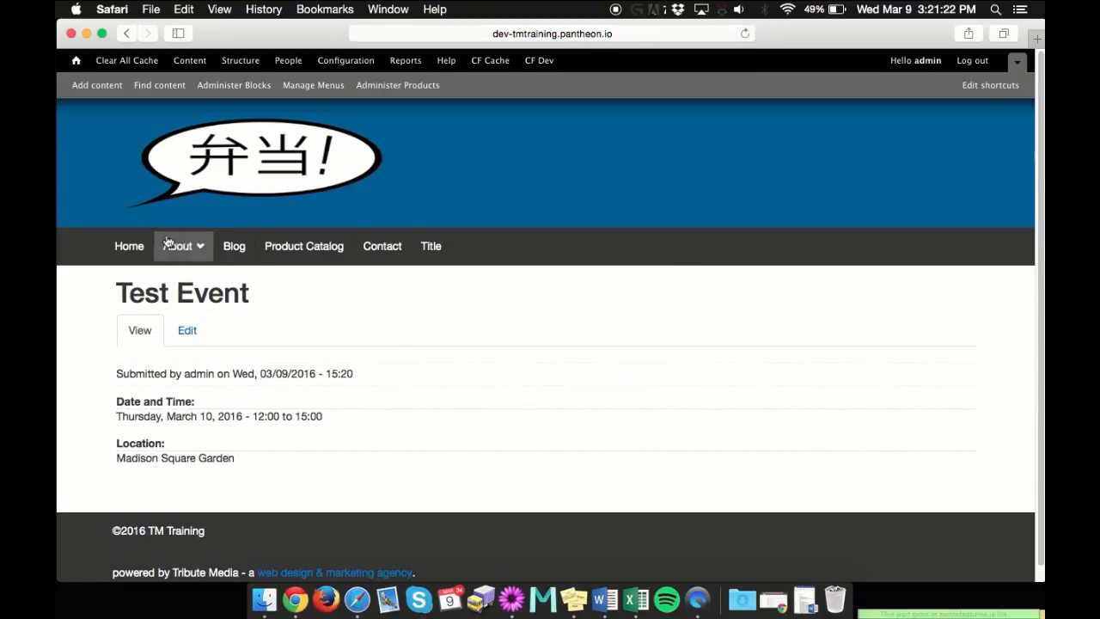
{"action": "left_click", "coordinate": [127, 246]}
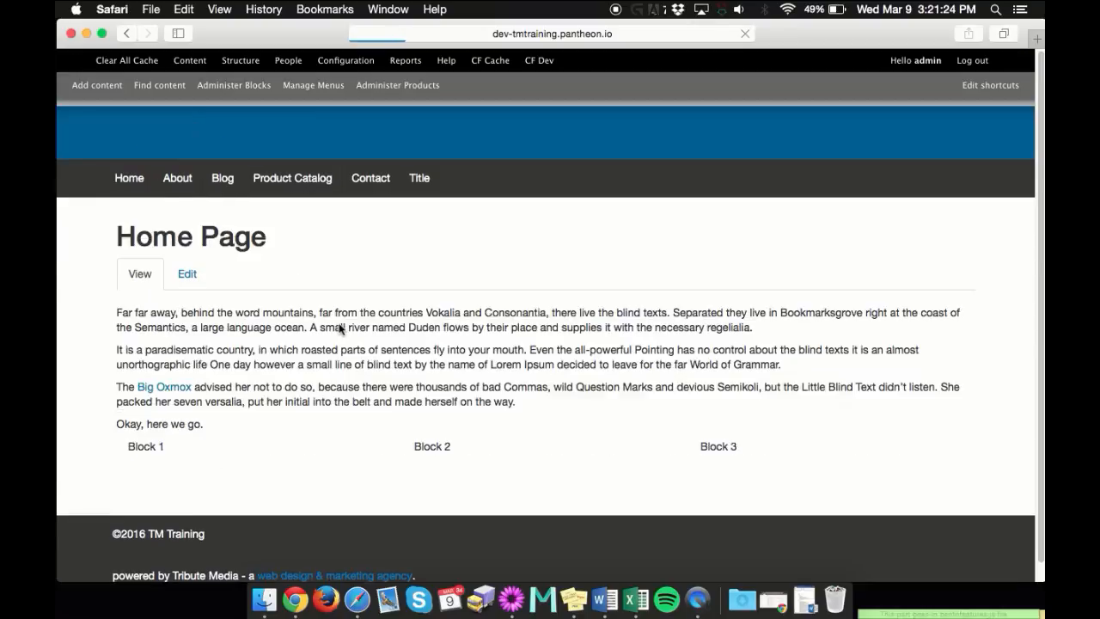